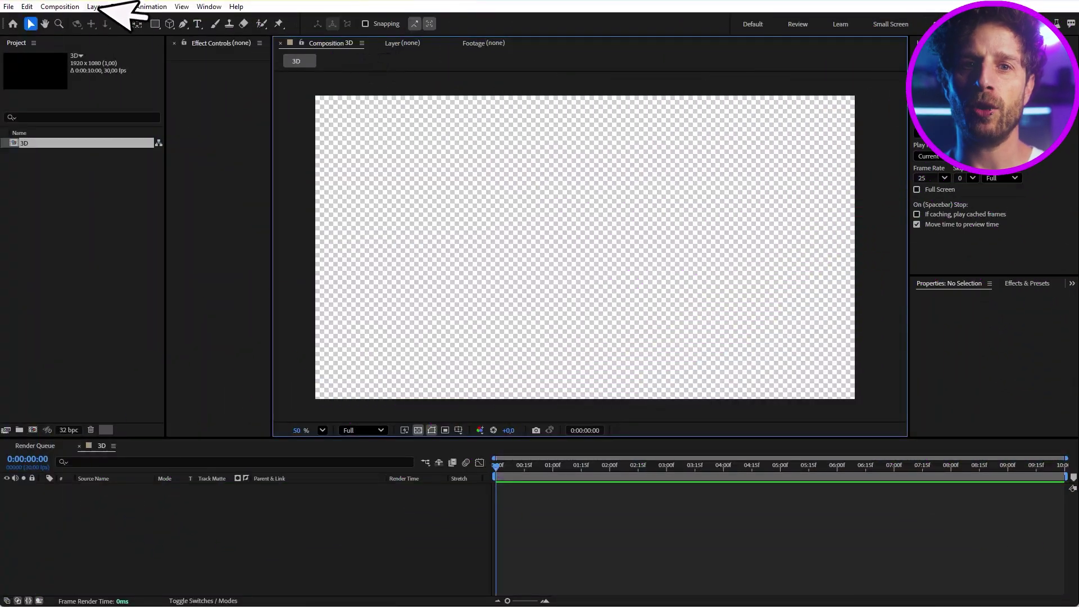
Step: Add a torus mesh layer to the 3D composition
click(95, 6)
mouse_move(112, 23)
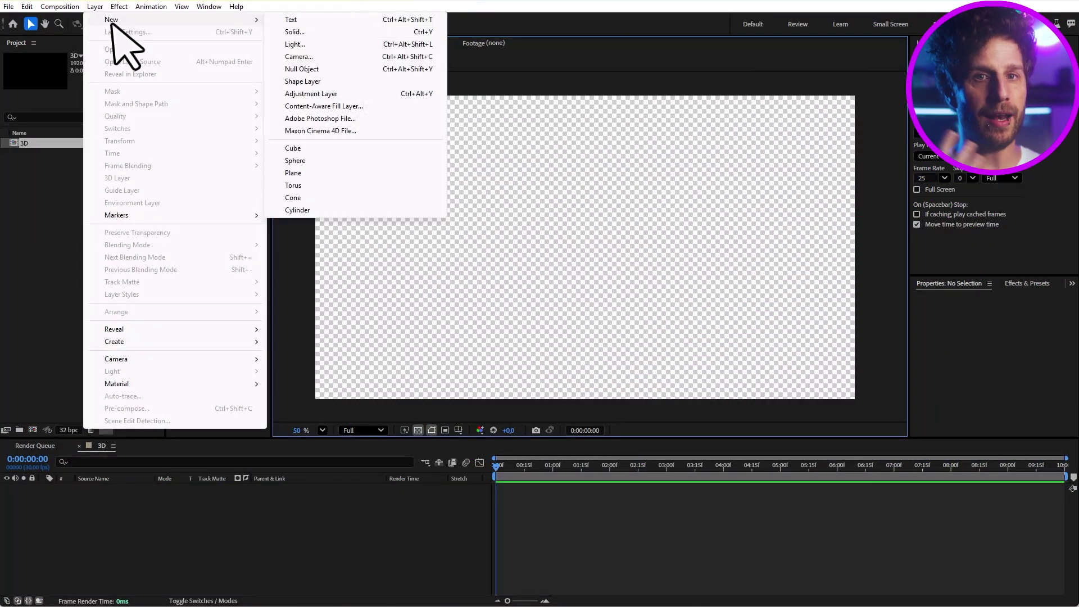
click(308, 189)
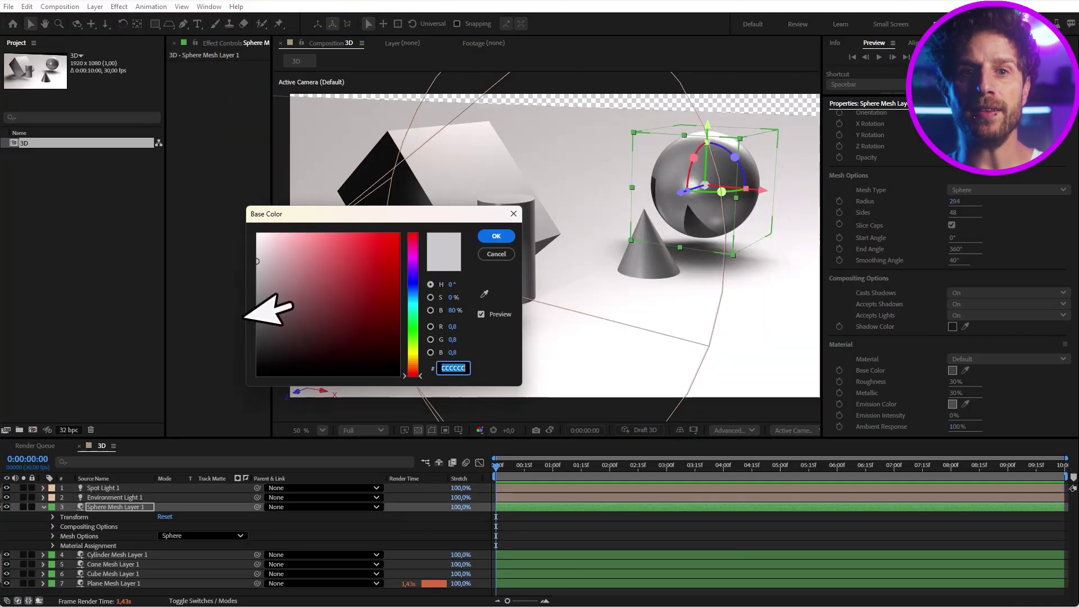
Step: Confirm the sphere's base colour, enlarge the cube's bevel radius, then select the cone
key(Return)
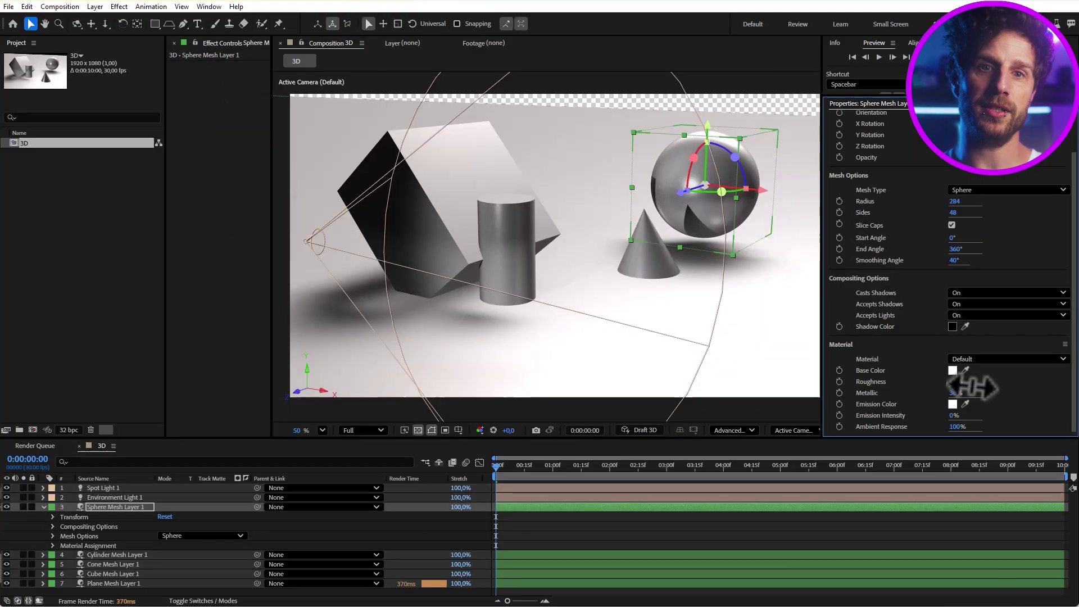
click(427, 176)
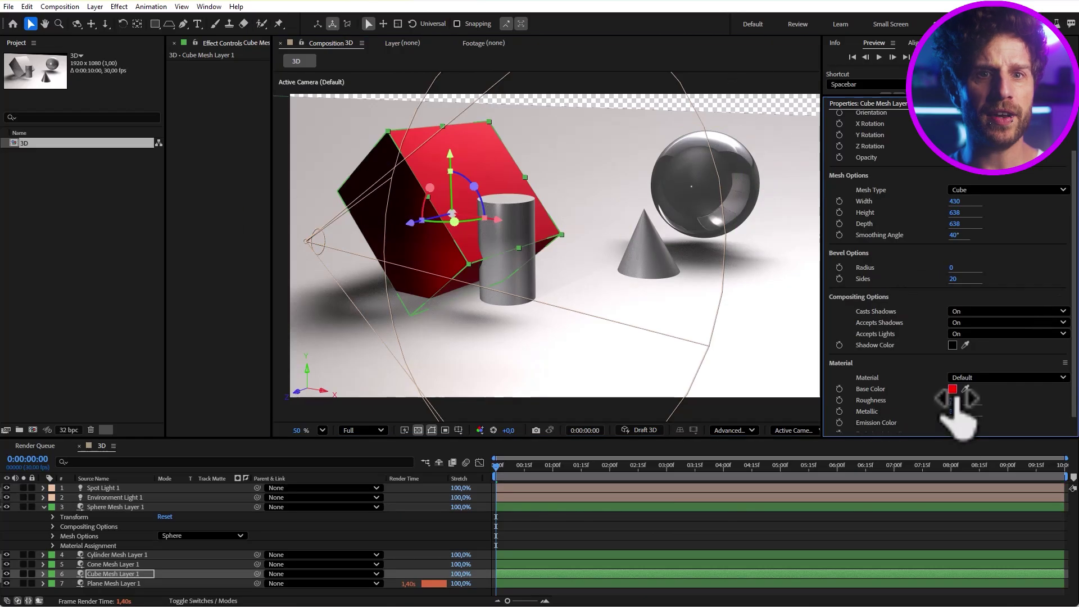
drag(963, 270, 984, 301)
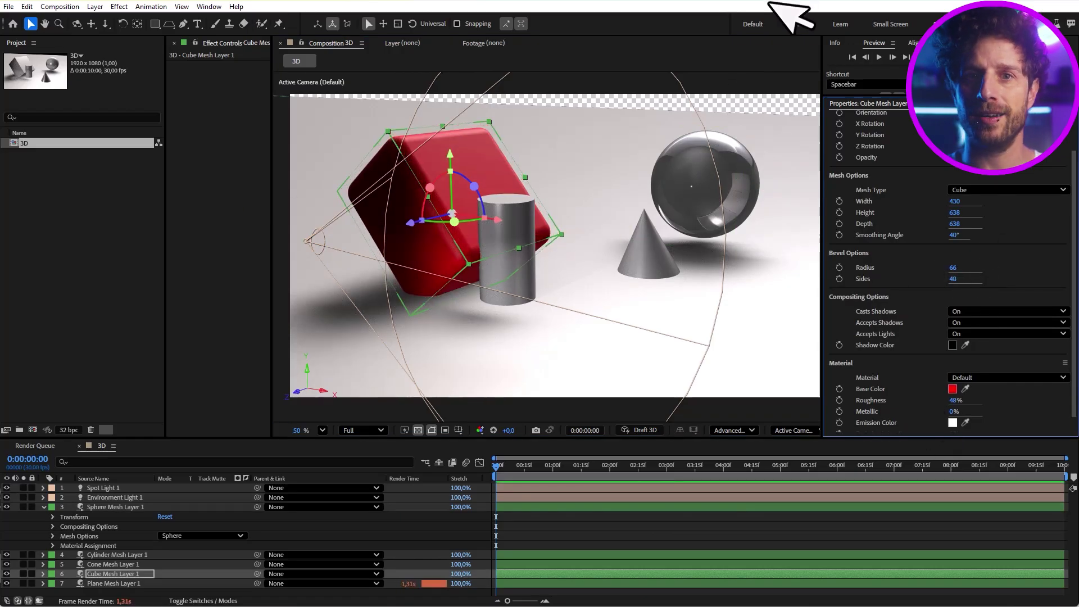
click(646, 236)
scroll(1006, 386, down, 5)
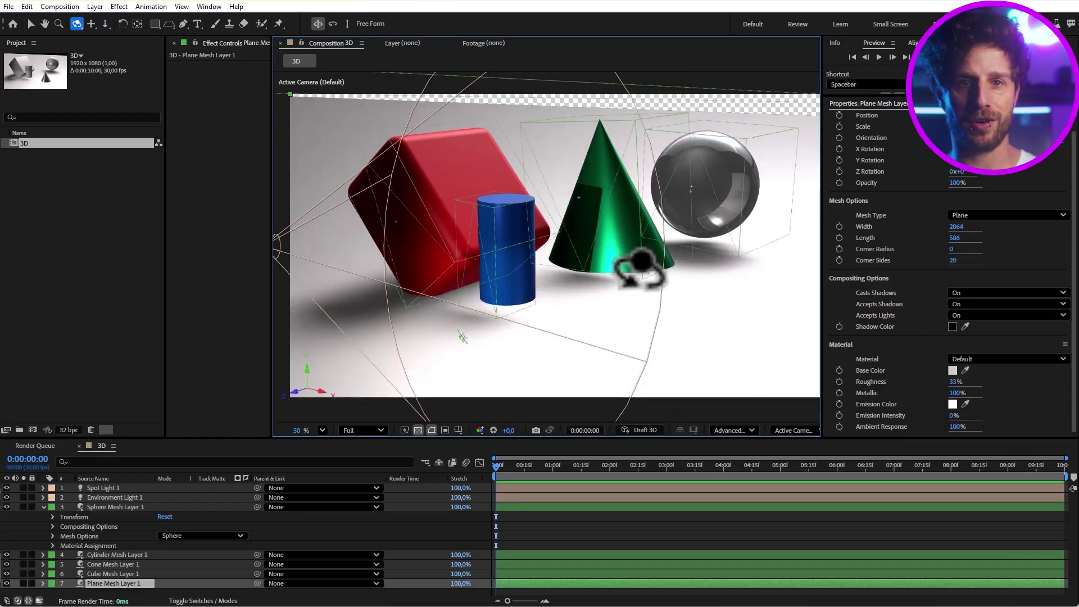
Step: Orbit the view slightly around the coloured primitives
drag(624, 268, 647, 267)
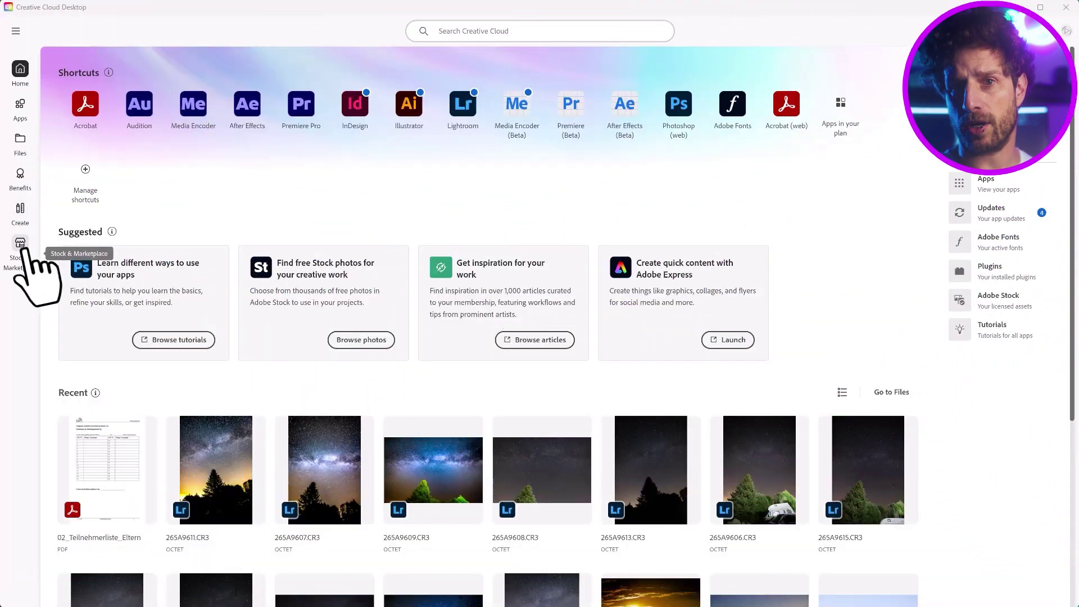
Step: Browse the free Substance 3D assets in Stock & Marketplace, then select the sphere in After Effects
click(21, 244)
click(479, 63)
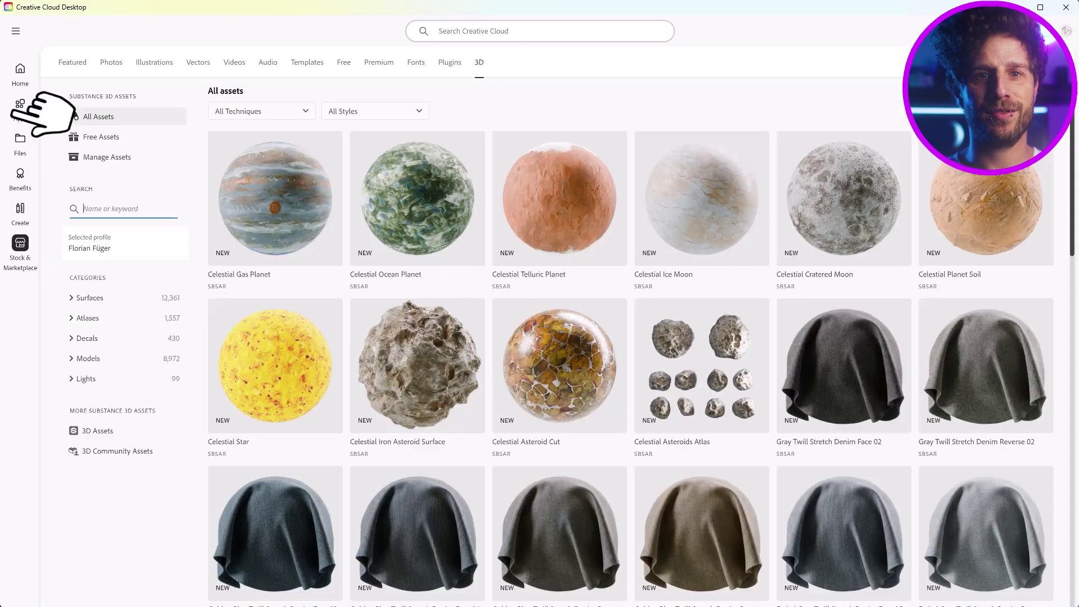
click(102, 139)
scroll(1071, 222, down, 3)
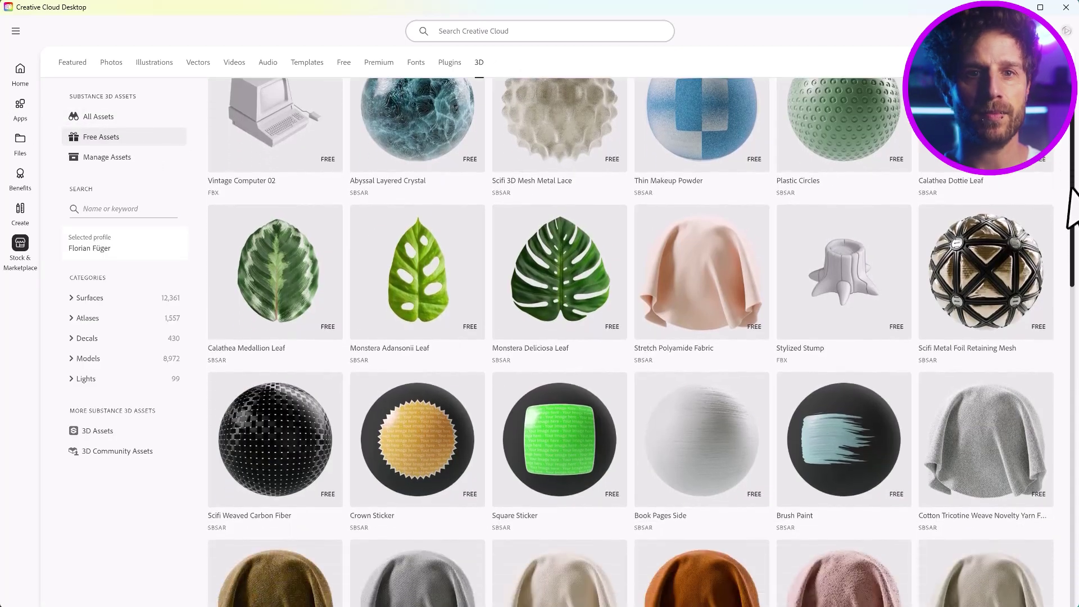
scroll(1073, 222, down, 10)
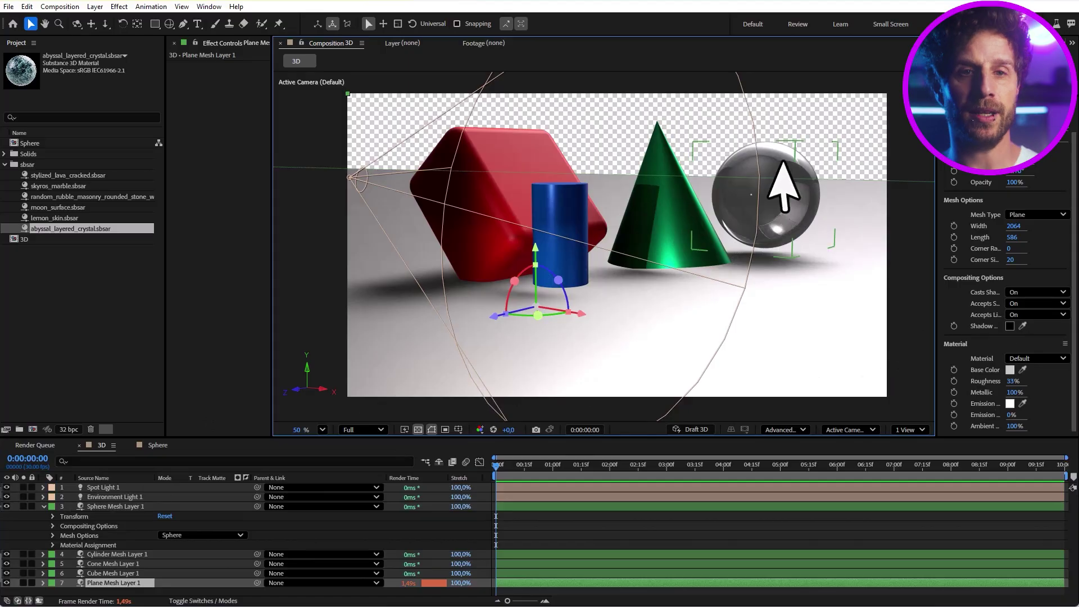
click(781, 163)
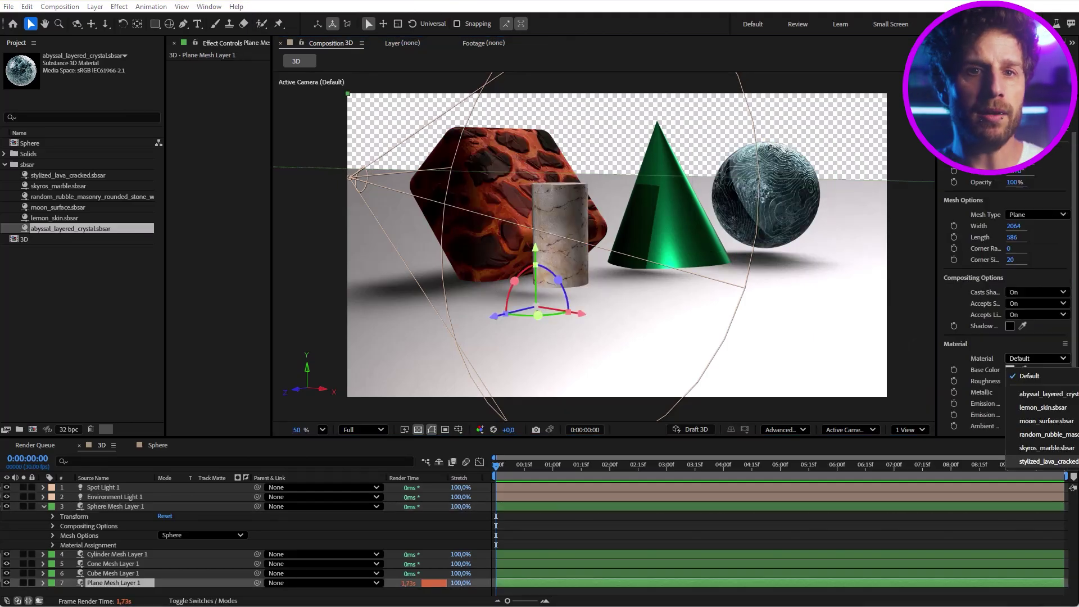
Step: Apply the rubble material to the floor, adjust its texture scale, and add a 23% ambient light
click(1046, 434)
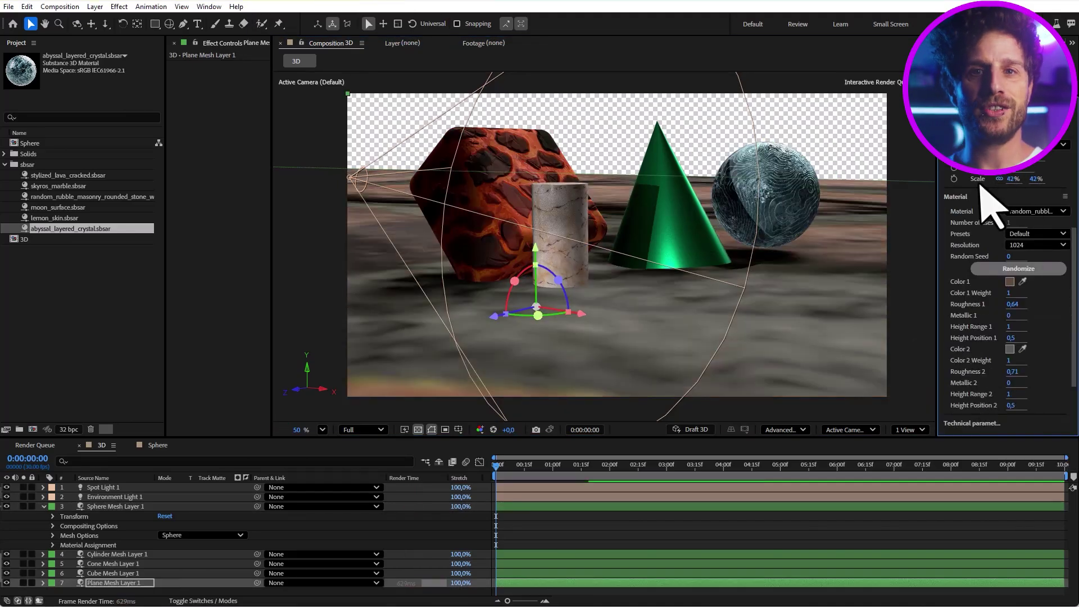
click(43, 506)
key(ctrl+alt+shift+l)
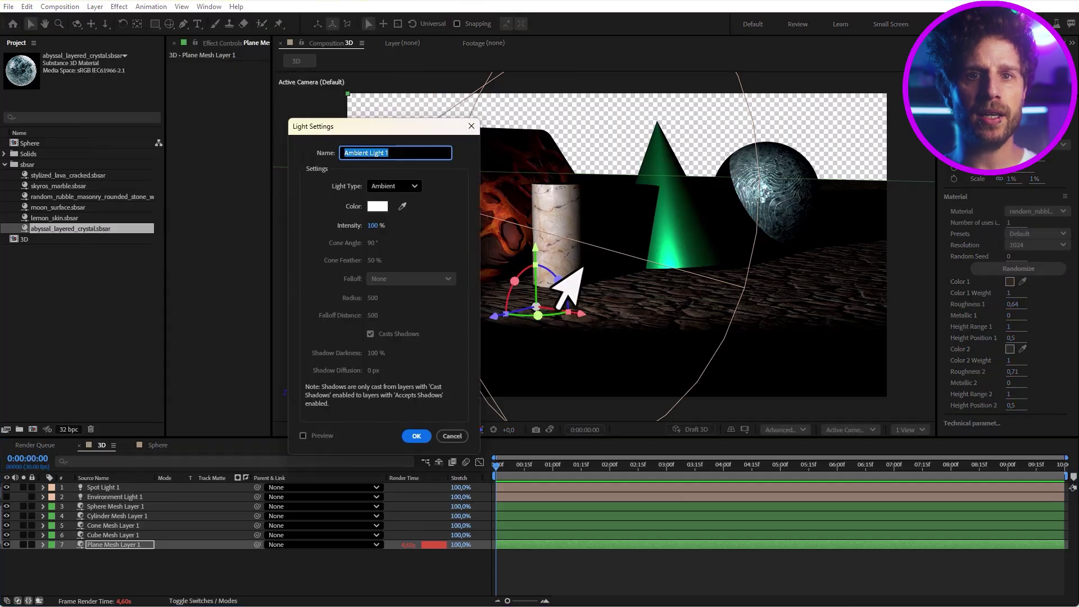
key(Return)
key(t)
drag(169, 562, 127, 570)
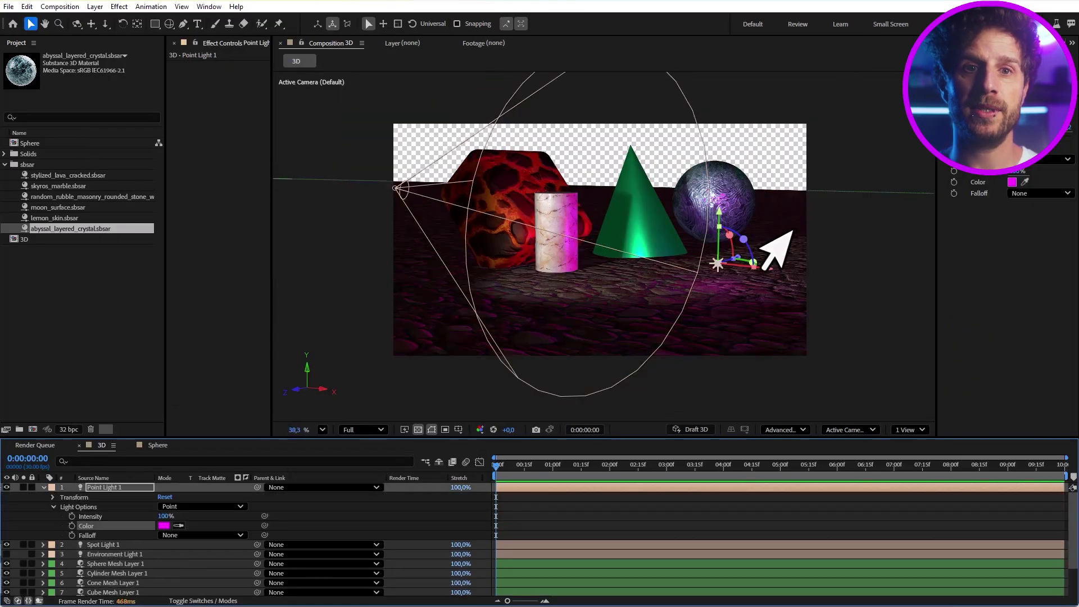
Step: Move the magenta point light up toward the top of the scene
drag(761, 231, 722, 90)
scroll(891, 289, up, 2)
drag(795, 260, 733, 269)
scroll(863, 126, down, 2)
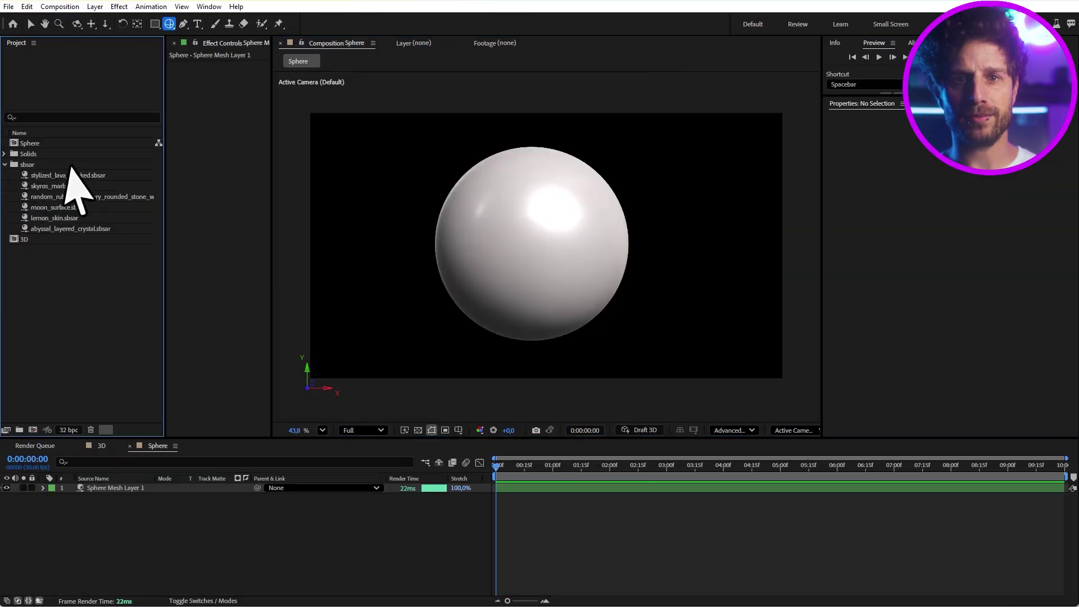
Step: Drop an sbsar material onto the sphere, then switch it to moon_surface.sbsar
click(72, 176)
drag(70, 228, 531, 241)
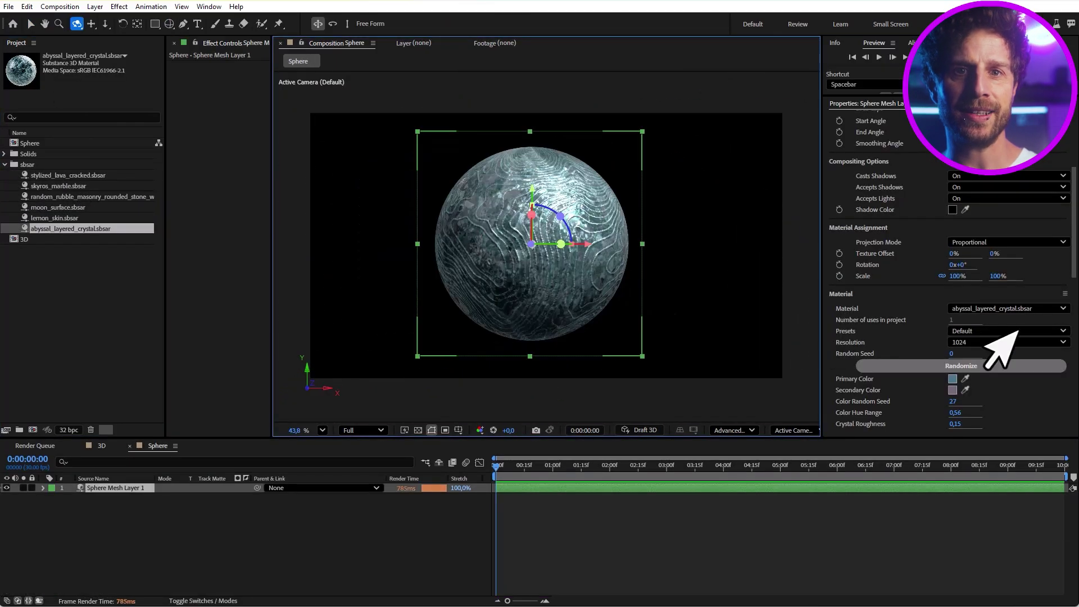
click(1006, 309)
click(1008, 388)
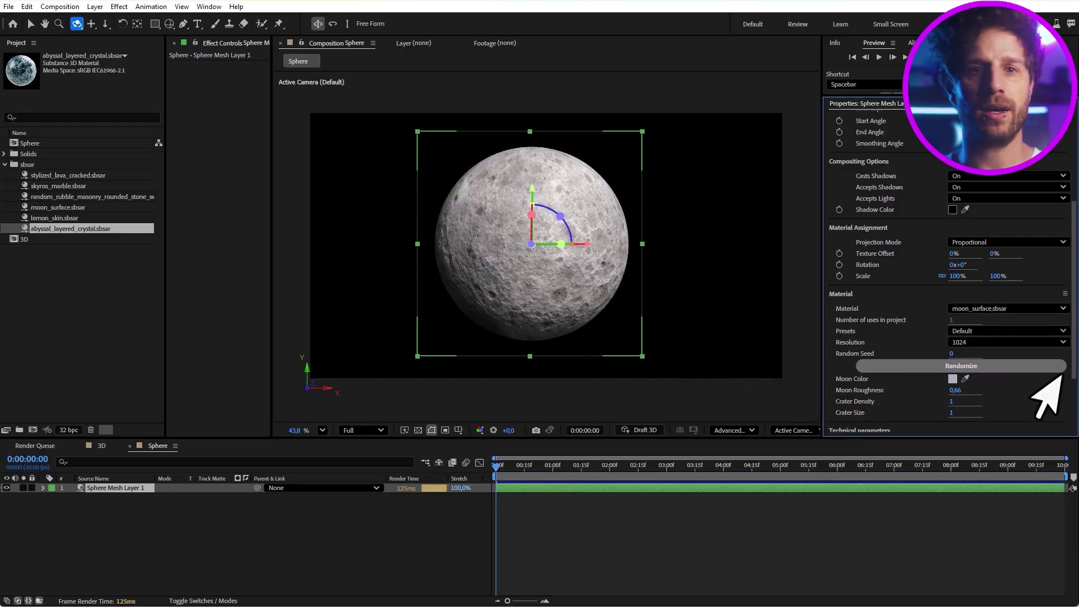
scroll(1056, 331, down, 4)
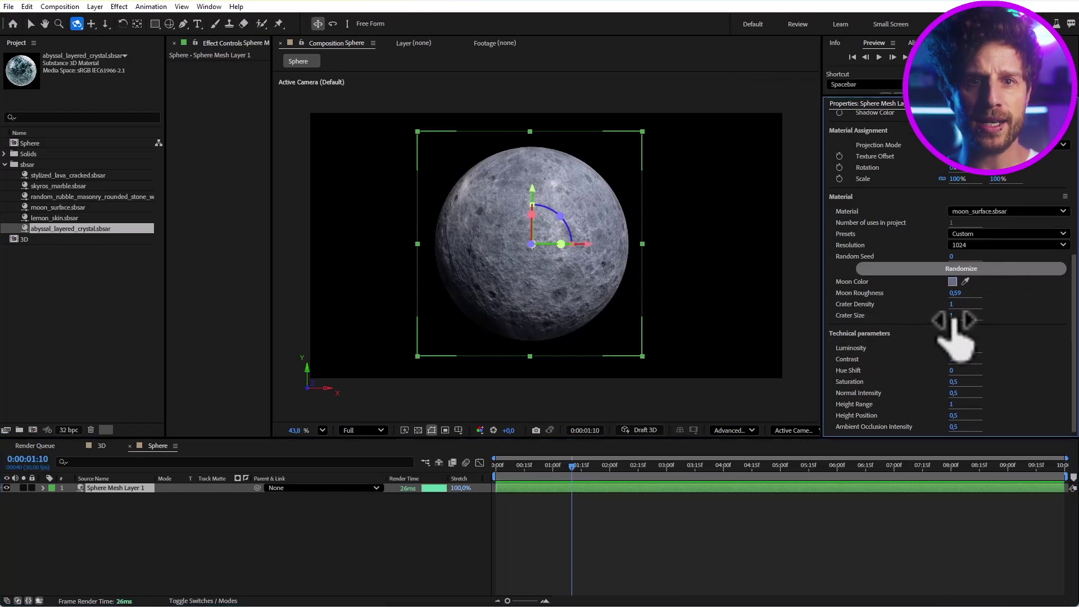
Step: Rotate the moon about 26 degrees and add a brightened parallel light off to its side
key(w)
drag(561, 244, 533, 244)
key(ctrl+alt+shift+l)
key(Return)
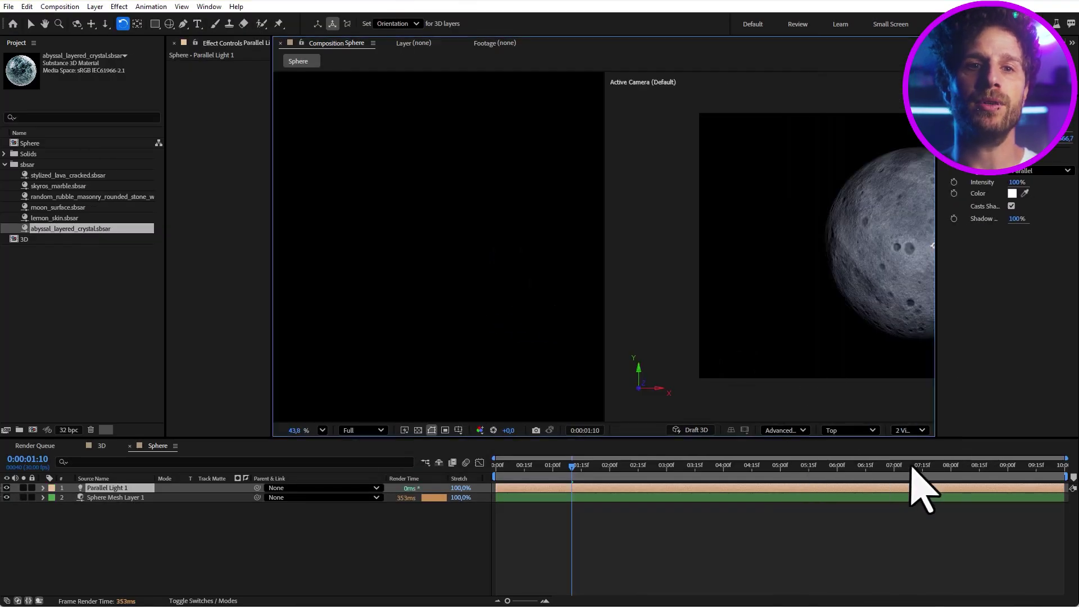
drag(795, 272, 749, 266)
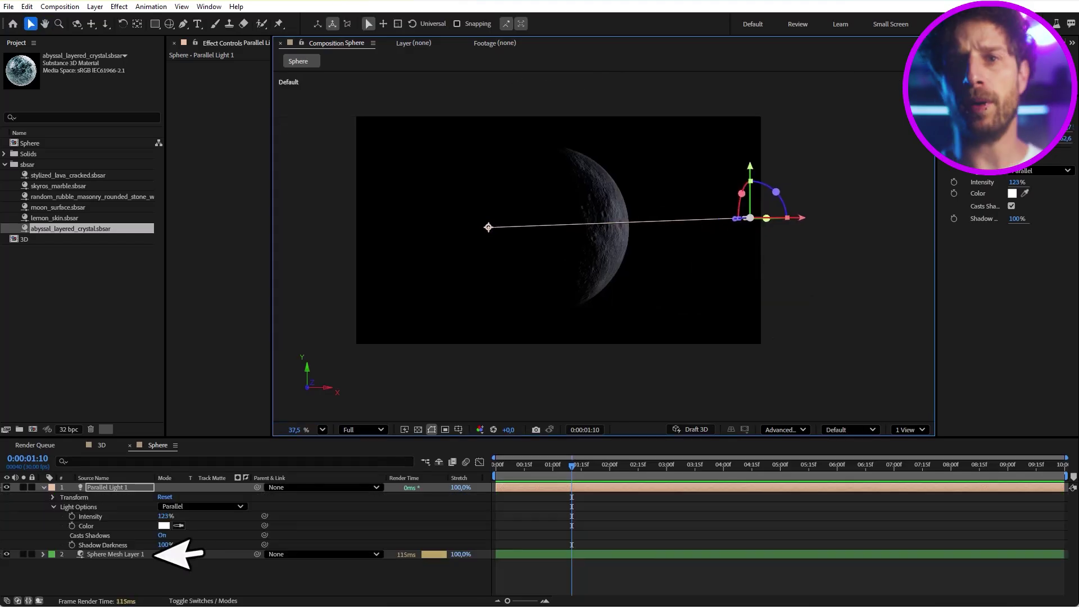
drag(166, 516, 180, 519)
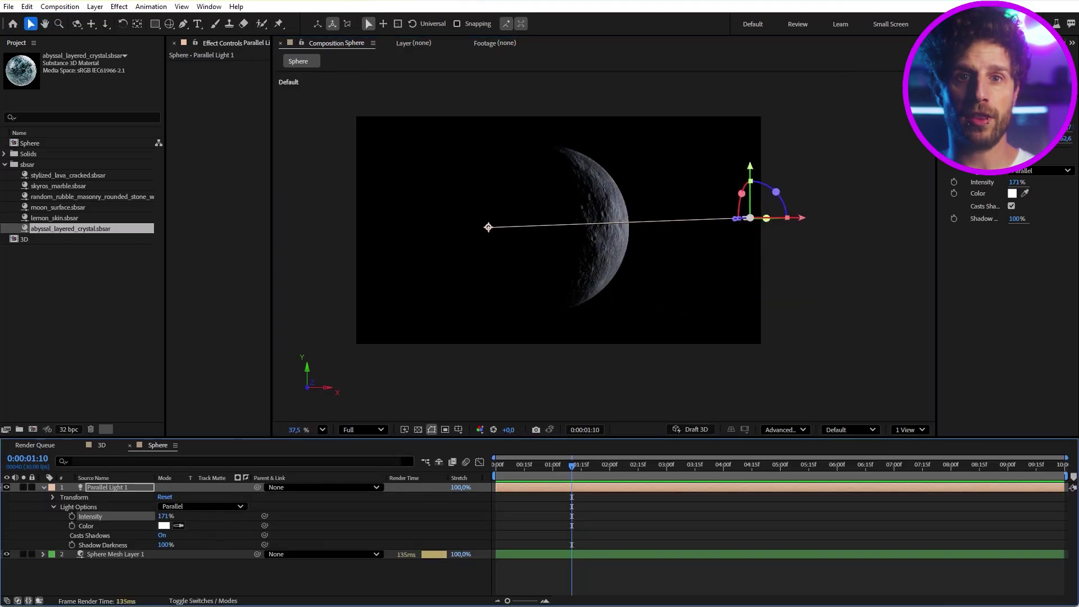
Step: Add an ambient light layer as a faint fill
click(95, 6)
mouse_move(135, 25)
click(361, 43)
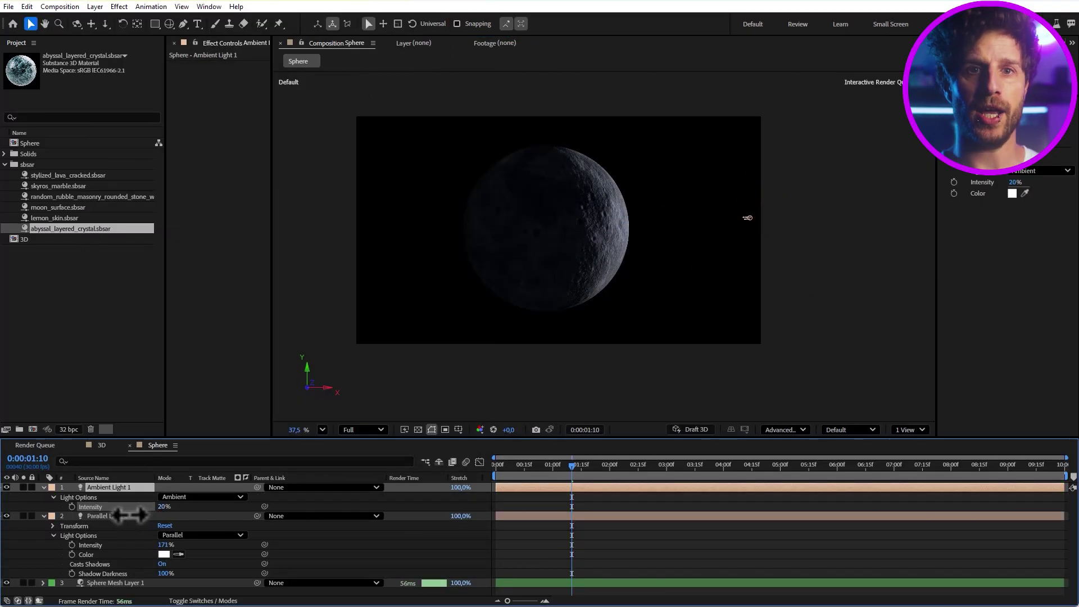
Step: Collapse the light layers' properties and review the 3D renderer options
click(53, 497)
scroll(722, 284, up, 3)
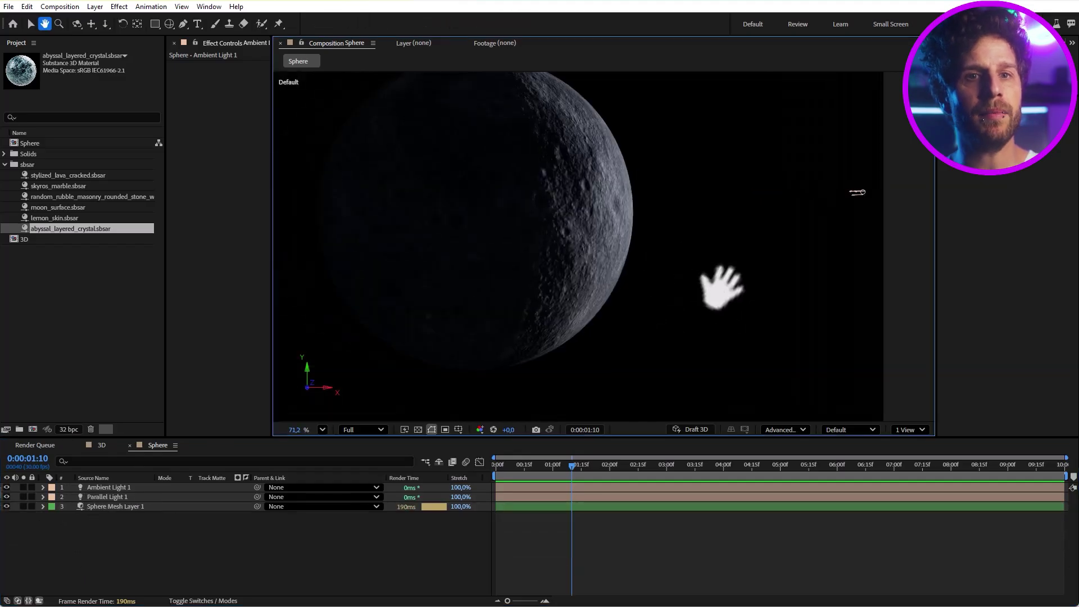
click(785, 429)
click(803, 492)
click(208, 289)
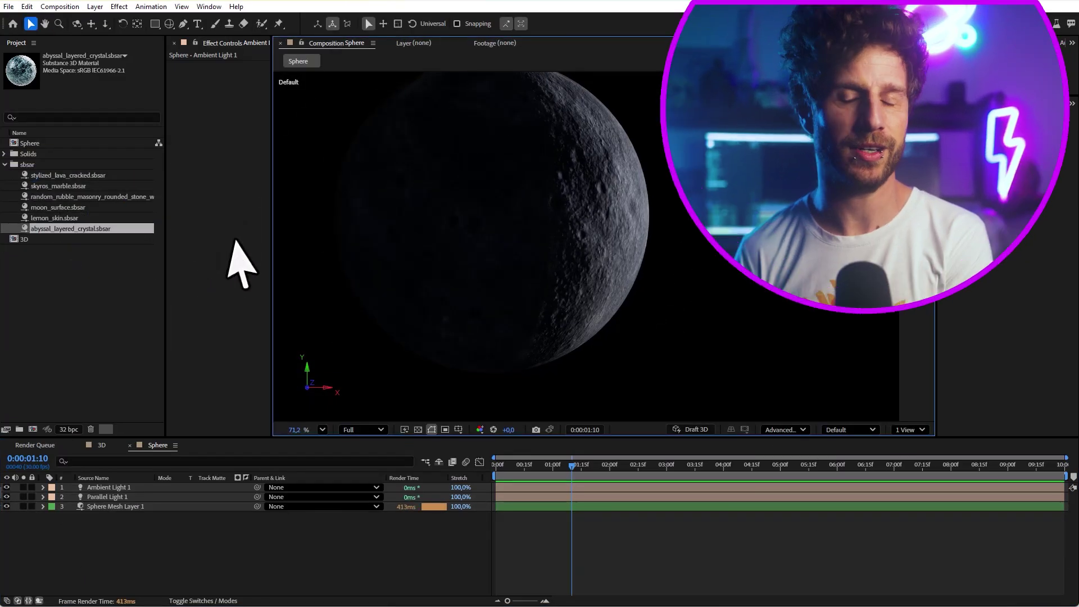
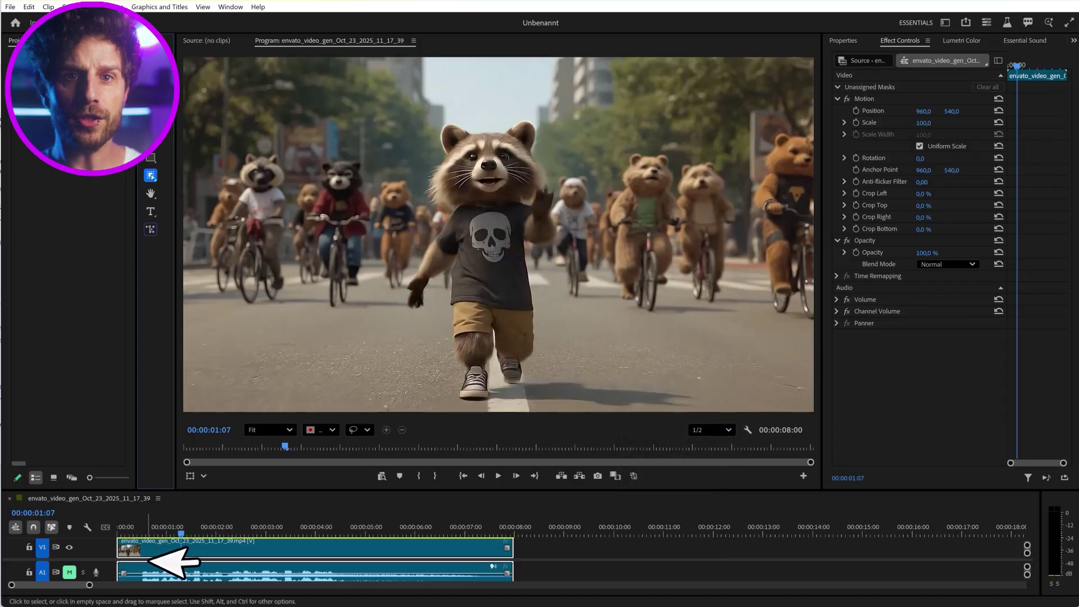
Step: From an earlier frame, put an object mask on the walking raccoon and track it forward
drag(181, 534, 173, 536)
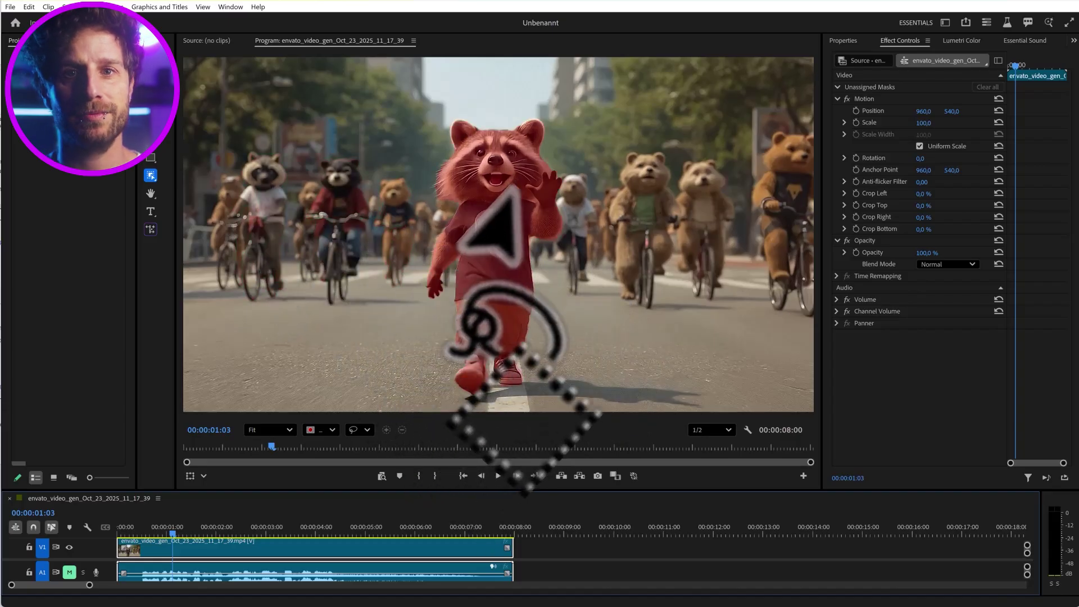
click(495, 236)
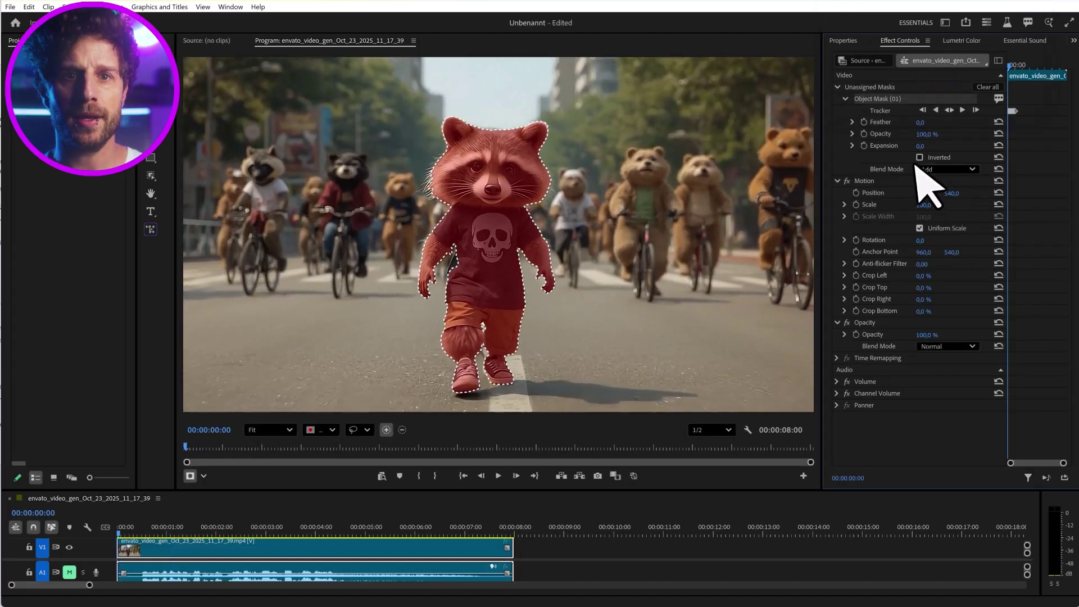
click(962, 110)
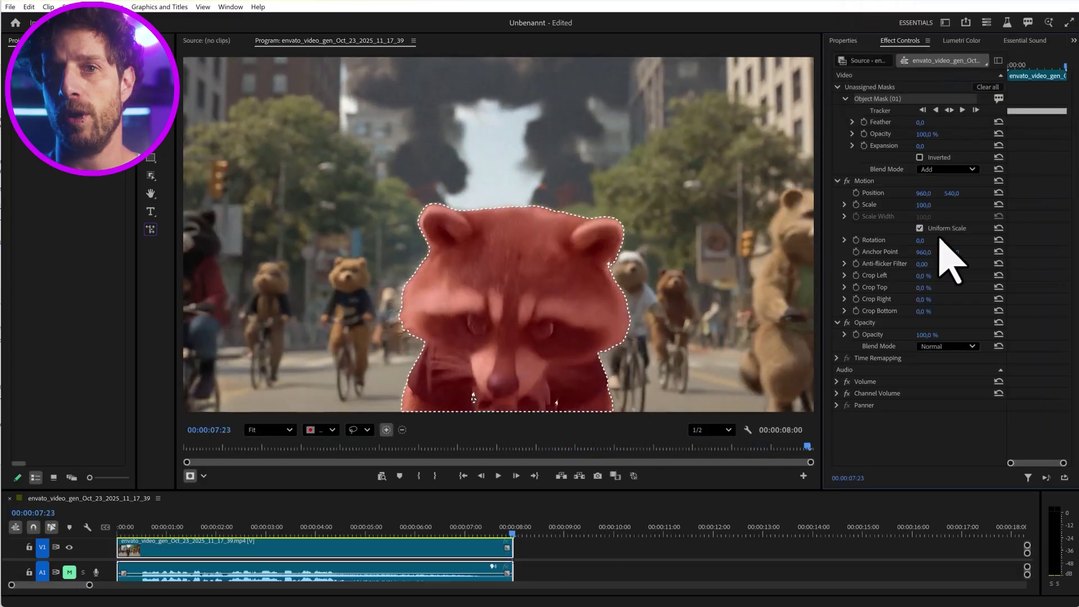
Step: Return to an early frame and apply the Camera Blur effect to the clip
click(203, 528)
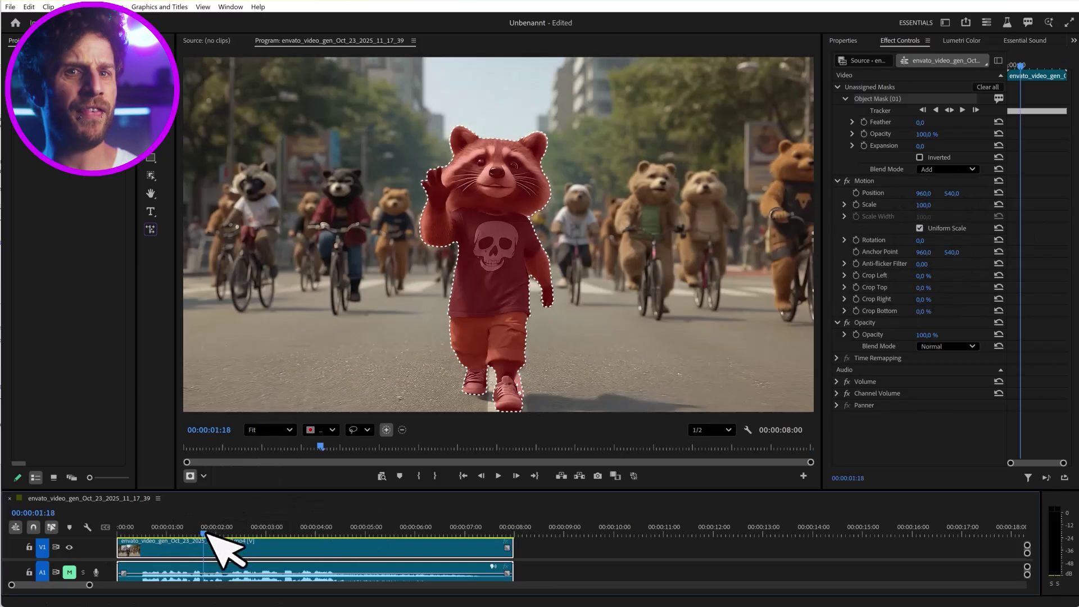
drag(207, 534, 203, 534)
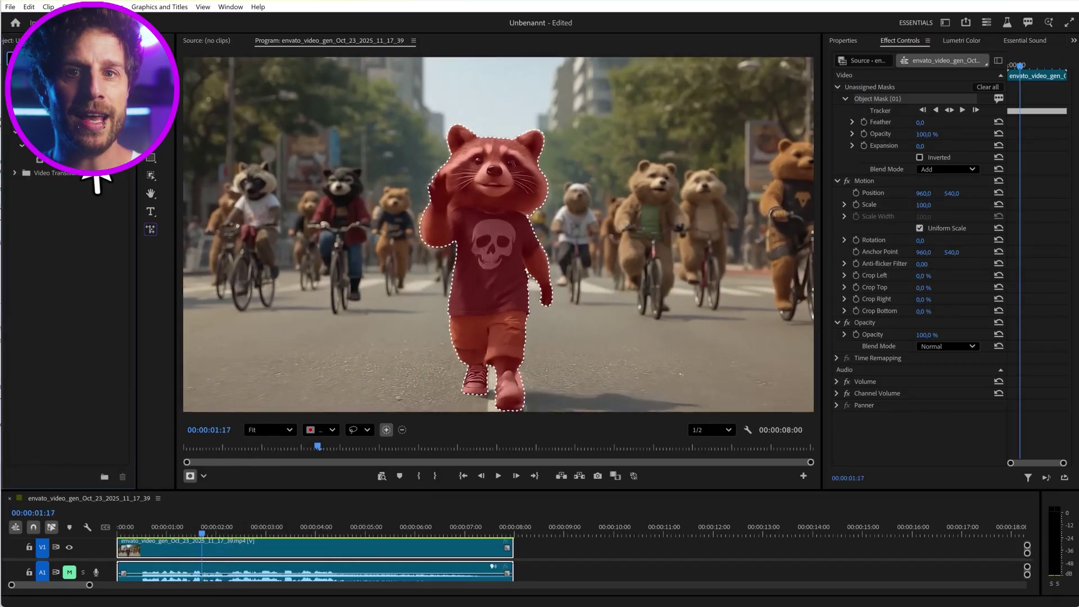
drag(66, 173, 304, 554)
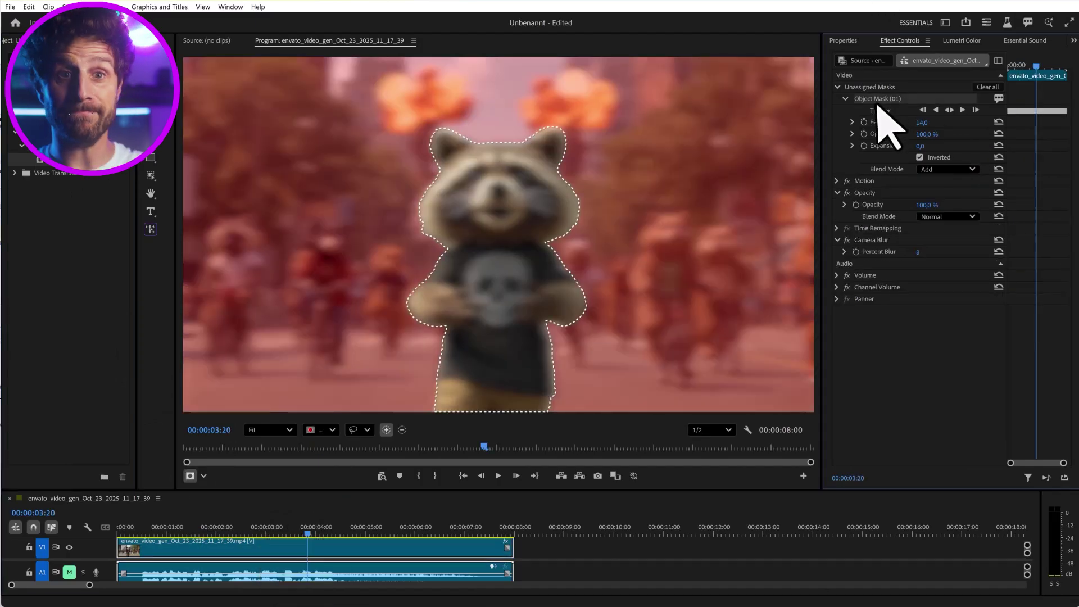
Step: Move the object mask under Camera Blur so only the street outside the raccoon is blurred
drag(880, 112, 897, 242)
key(ctrl+shift+a)
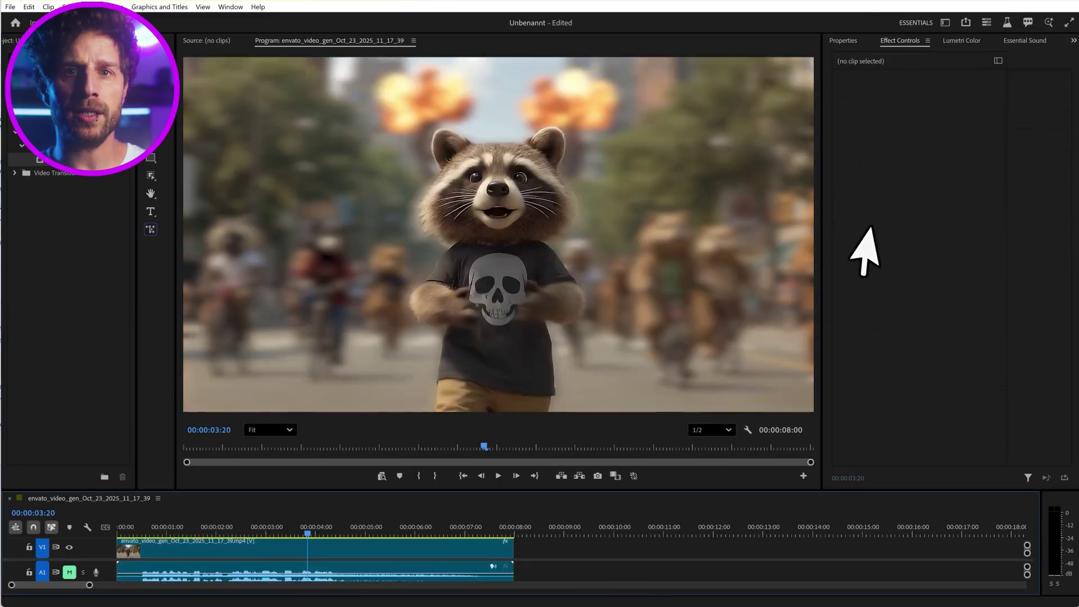
click(447, 554)
Step: Uncheck Inverted on the opacity mask so the raccoon shows alone against black, then play it back
click(886, 225)
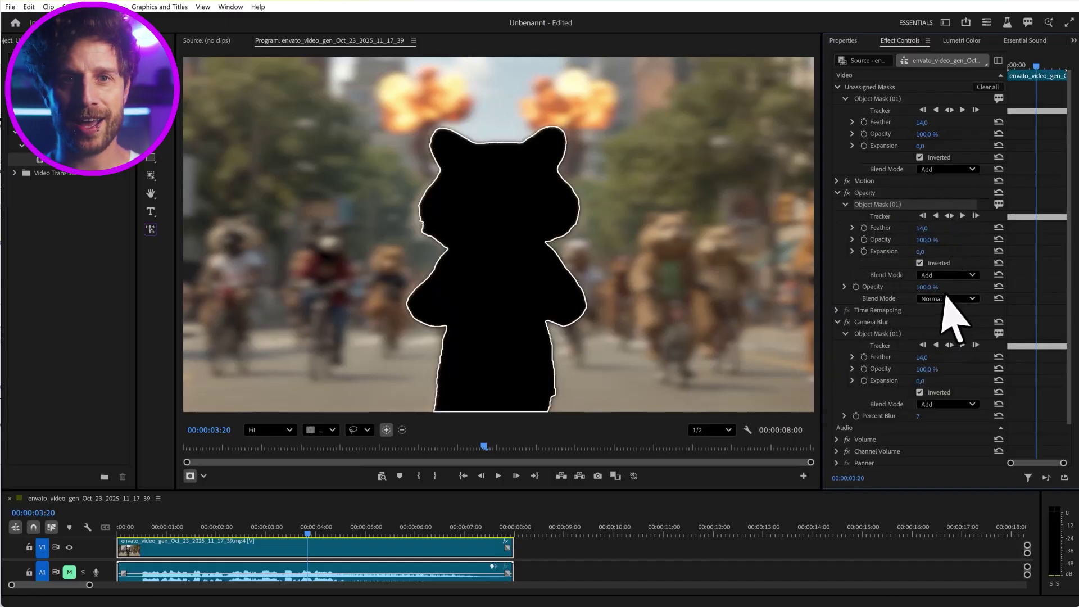
click(920, 263)
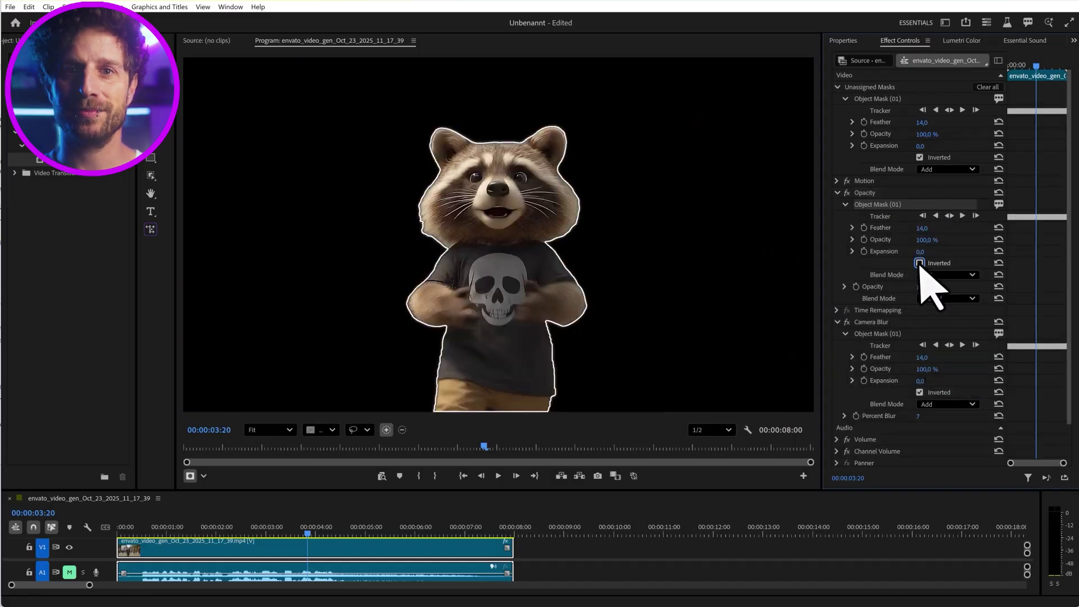
click(689, 590)
key(space)
key(space)
click(134, 528)
key(space)
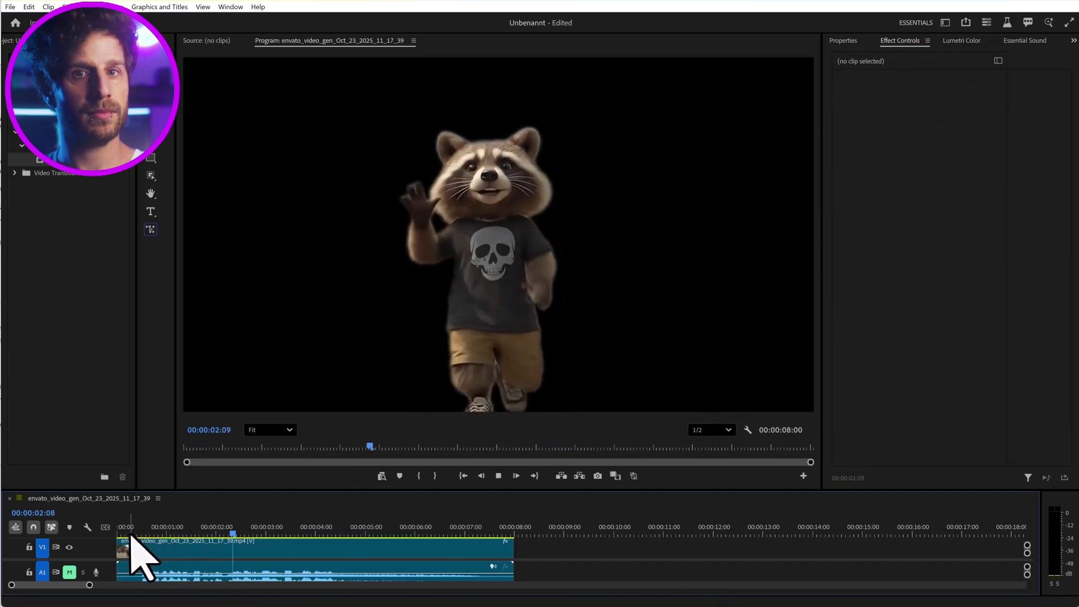
Step: Draw a closed freeform pen mask around the raccoon's head
click(135, 545)
click(151, 175)
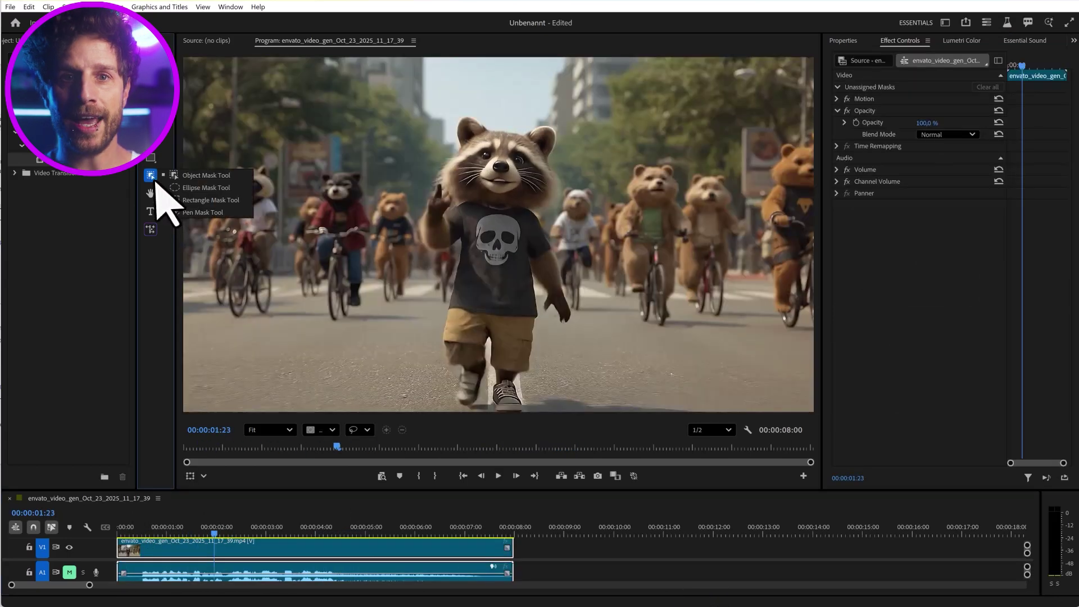
click(224, 212)
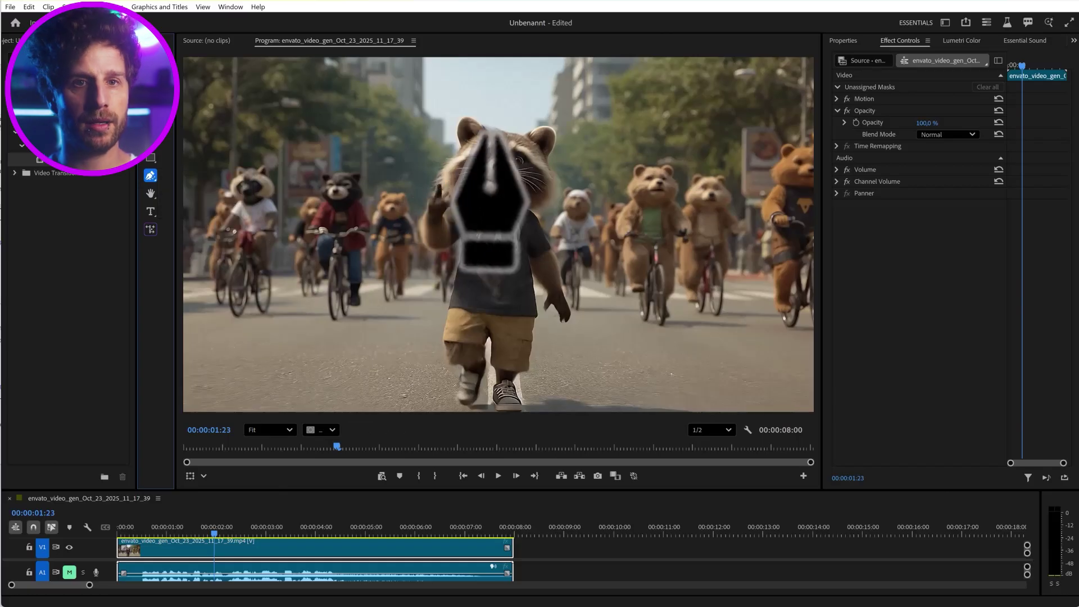
click(487, 131)
click(452, 166)
click(450, 178)
click(465, 193)
click(476, 199)
drag(532, 206, 528, 140)
click(527, 140)
click(487, 131)
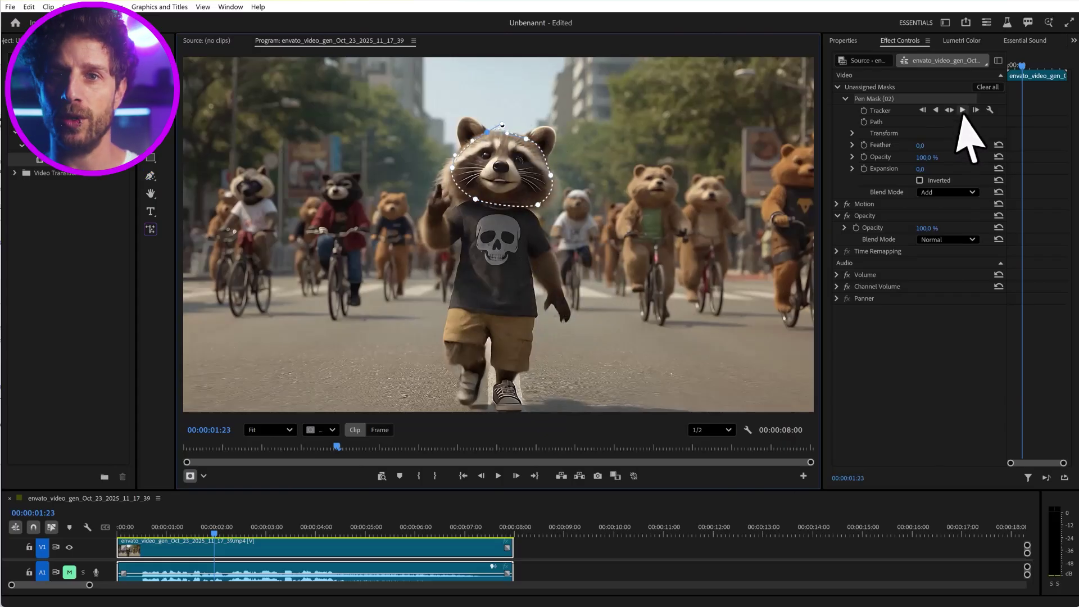
Step: Set the head mask's tracker to Perspective and track it forward
click(989, 110)
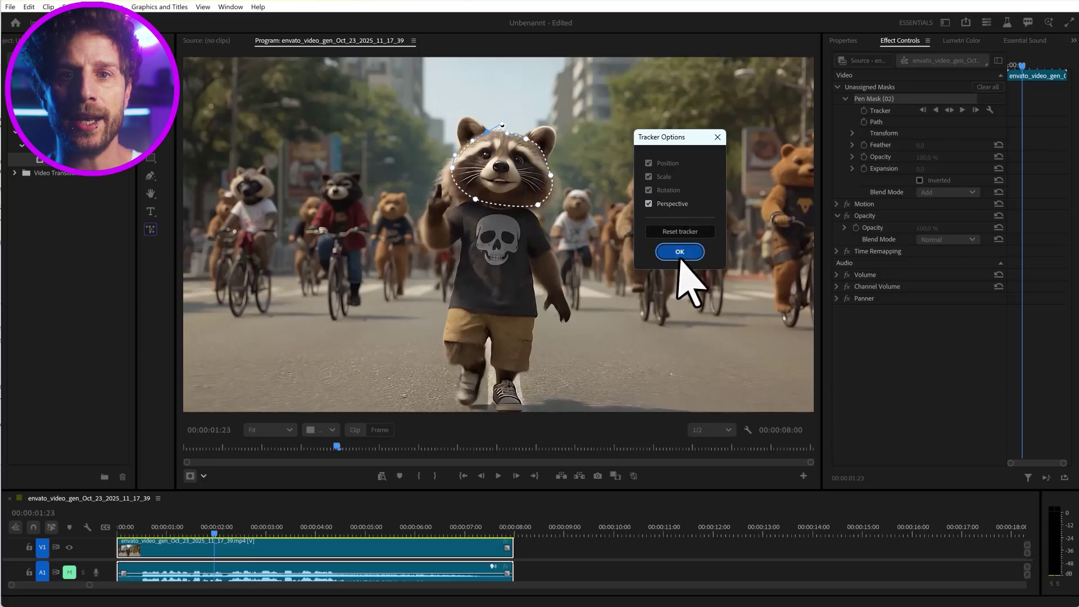
click(679, 252)
click(962, 110)
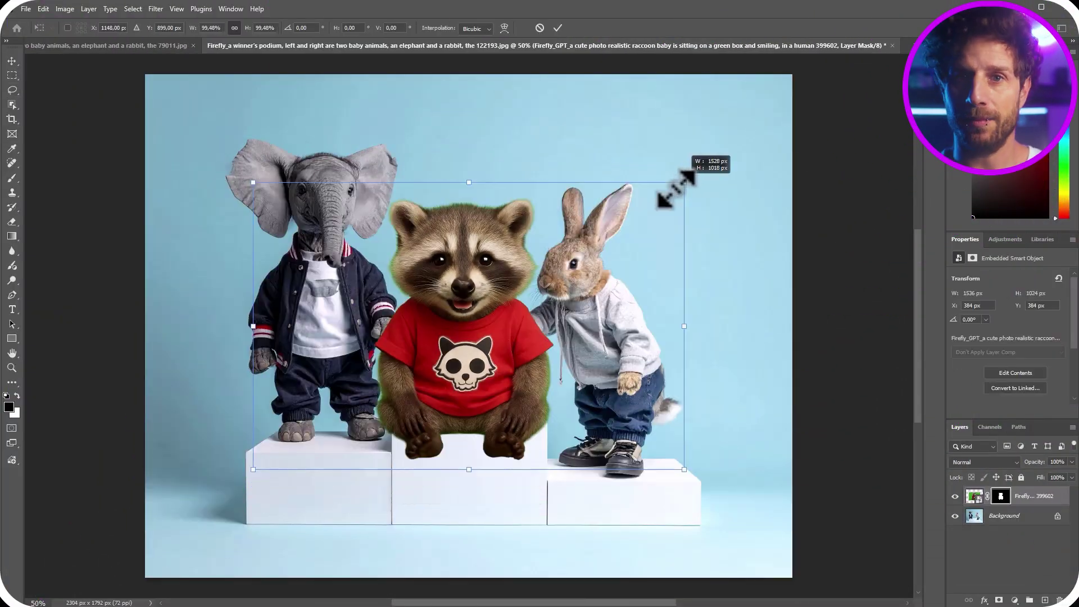
Step: Remove the raccoon's green background, scale it onto the centre podium, and apply Harmonize
drag(674, 180, 596, 236)
drag(468, 353, 487, 354)
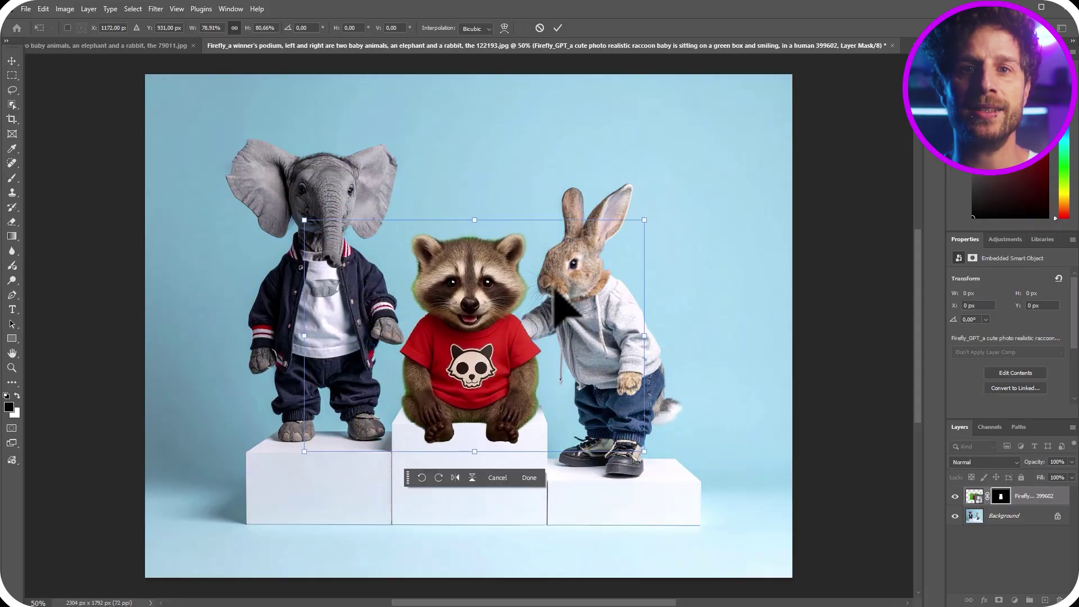
key(Return)
click(270, 561)
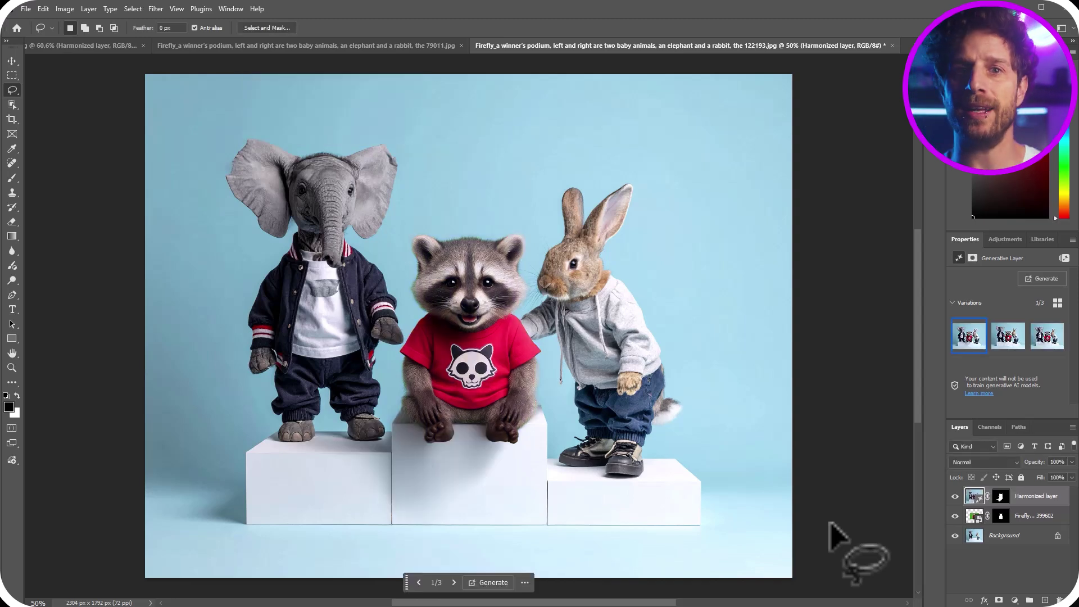
Step: Toggle the Harmonized layer's visibility several times to compare before and after
click(955, 496)
click(956, 496)
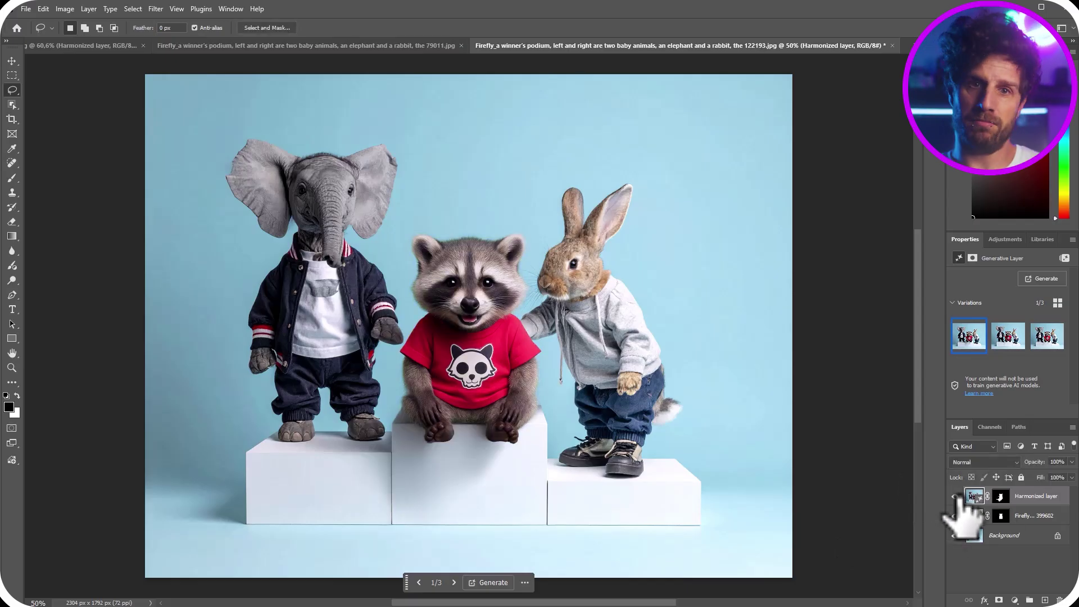
click(956, 496)
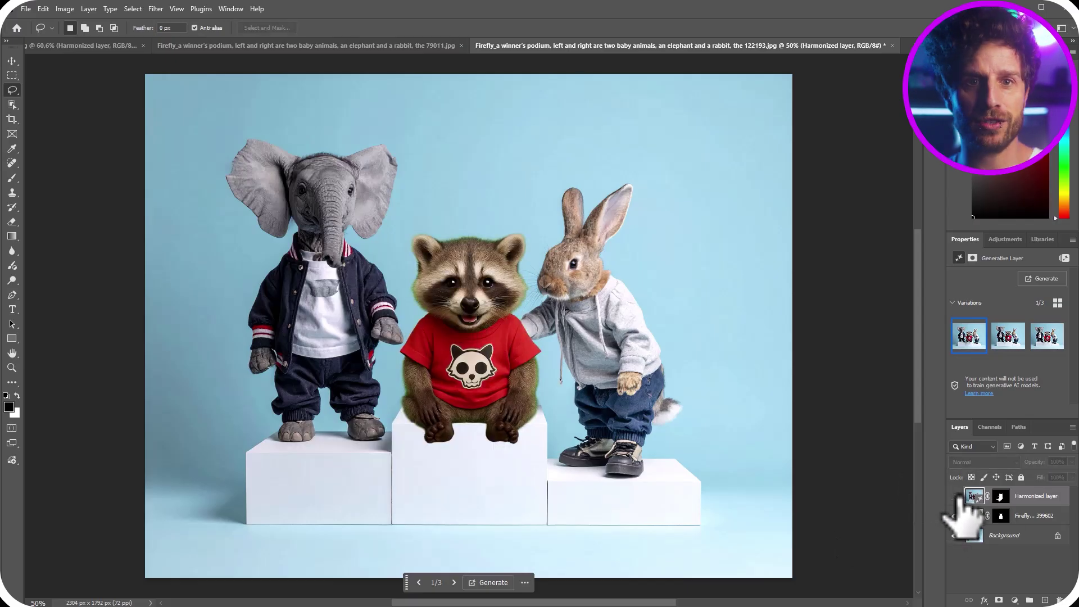
click(955, 496)
click(956, 497)
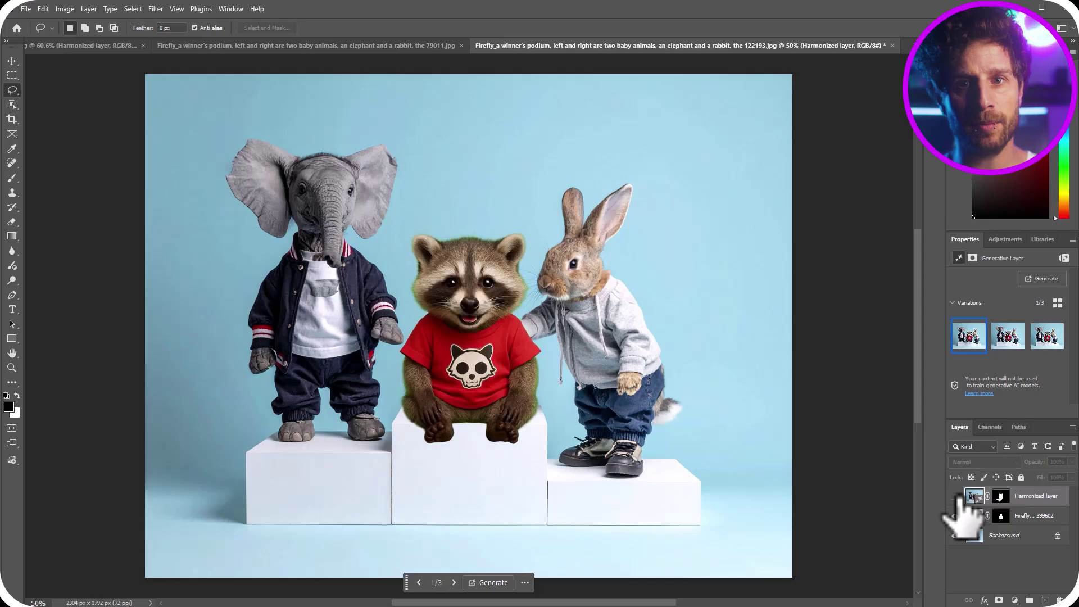
click(956, 496)
Step: In the 79011.jpg moonlit arena composite, select the third harmonized variation
click(346, 46)
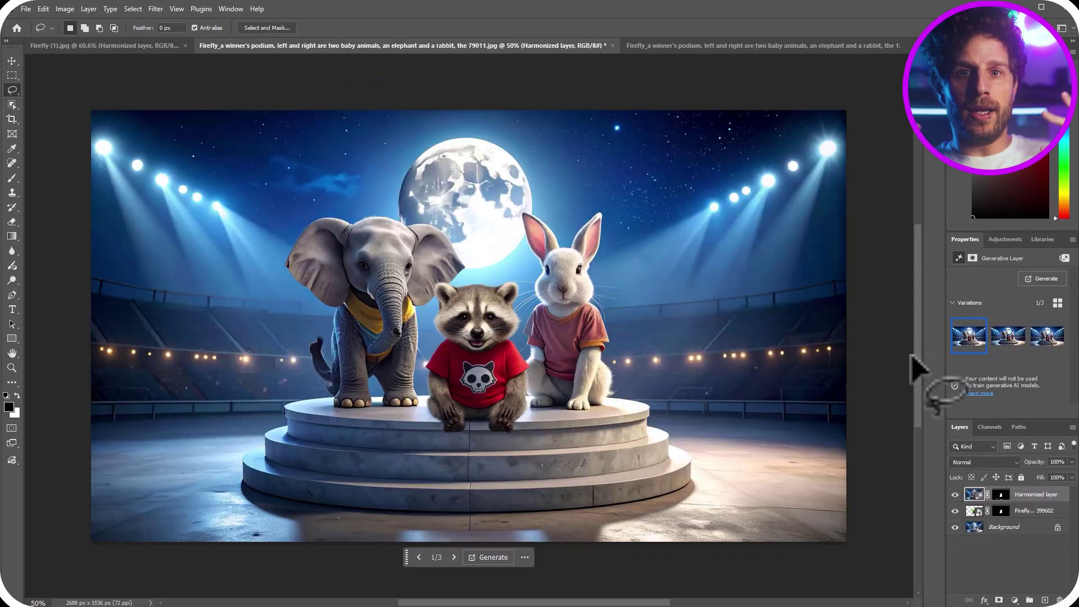
click(1008, 337)
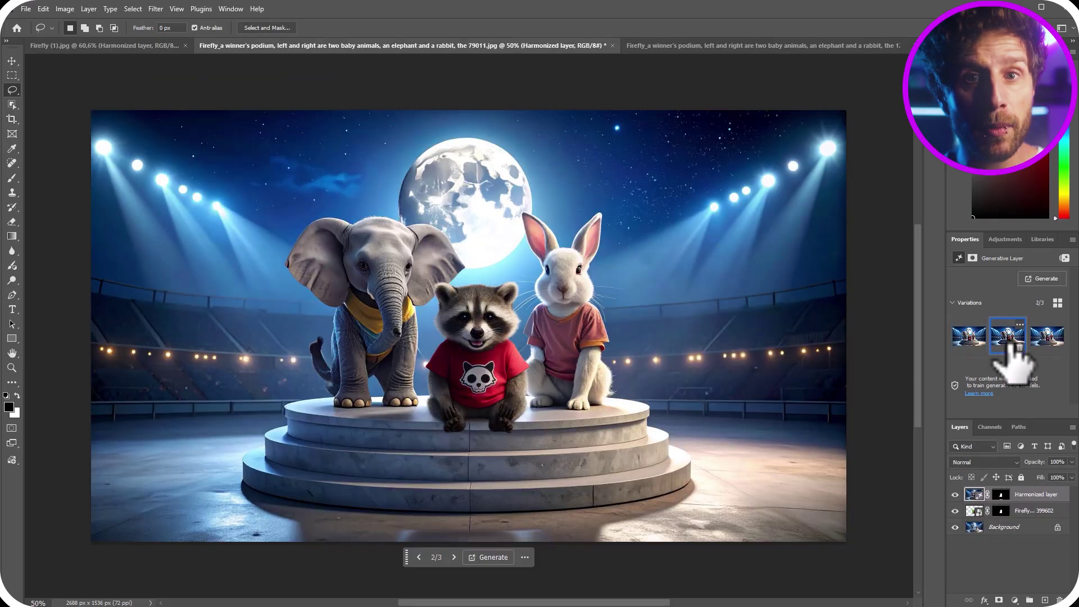
click(1047, 336)
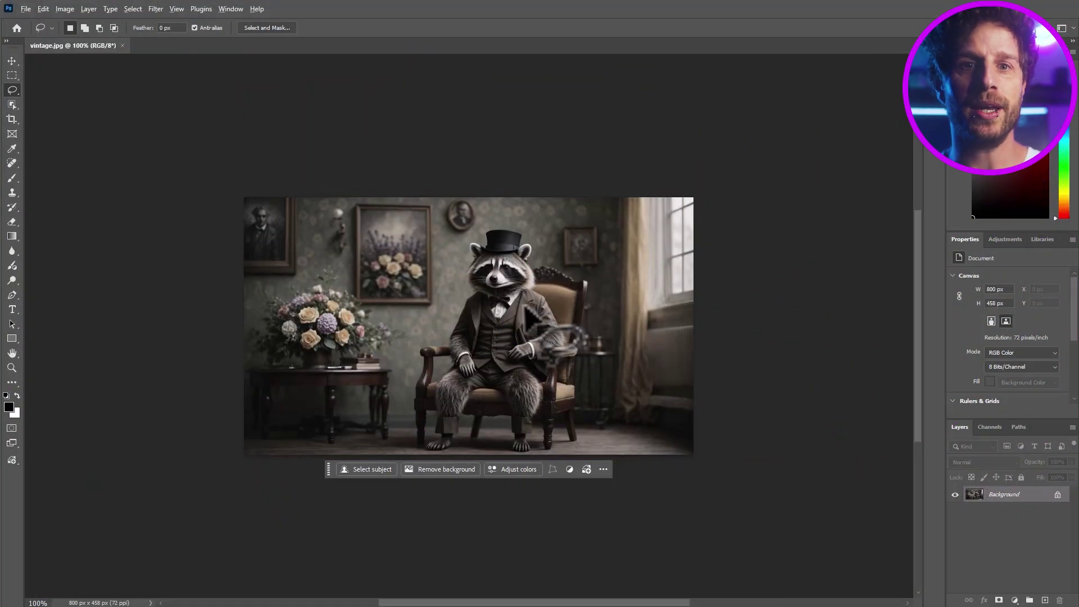
Step: Generative Upscale vintage.jpg 4x with the Topaz Gigapixel model to 3200 x 1832 px
scroll(524, 304, up, 10)
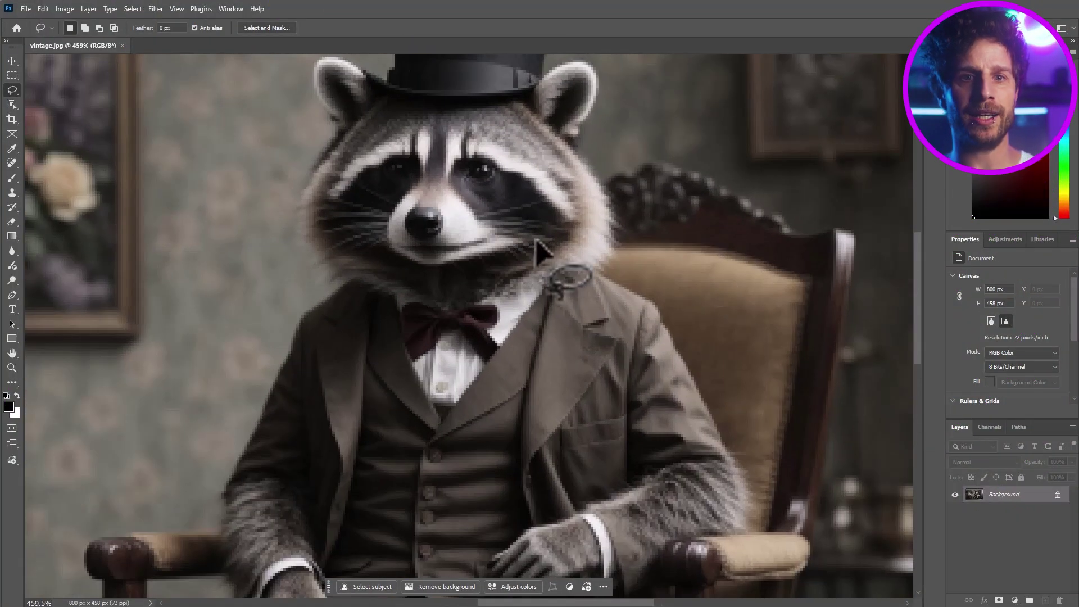
scroll(545, 268, down, 8)
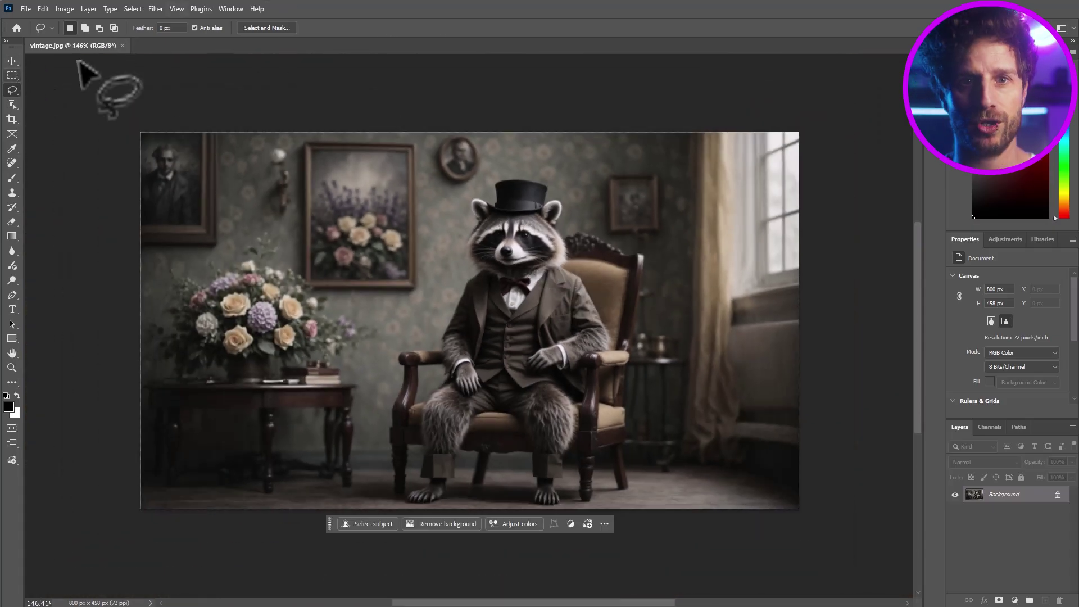
click(64, 9)
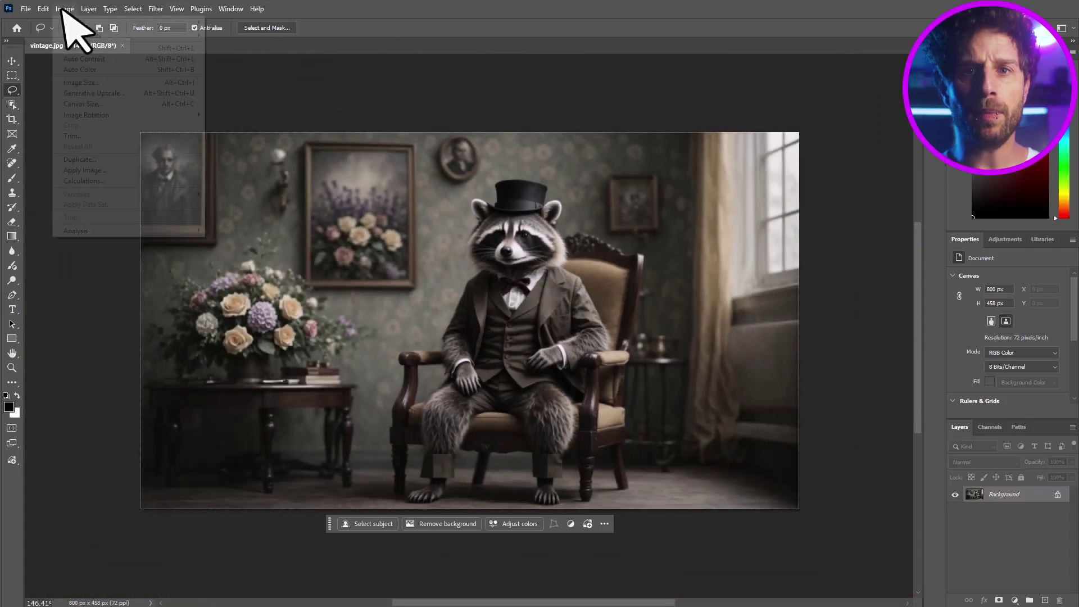
click(96, 93)
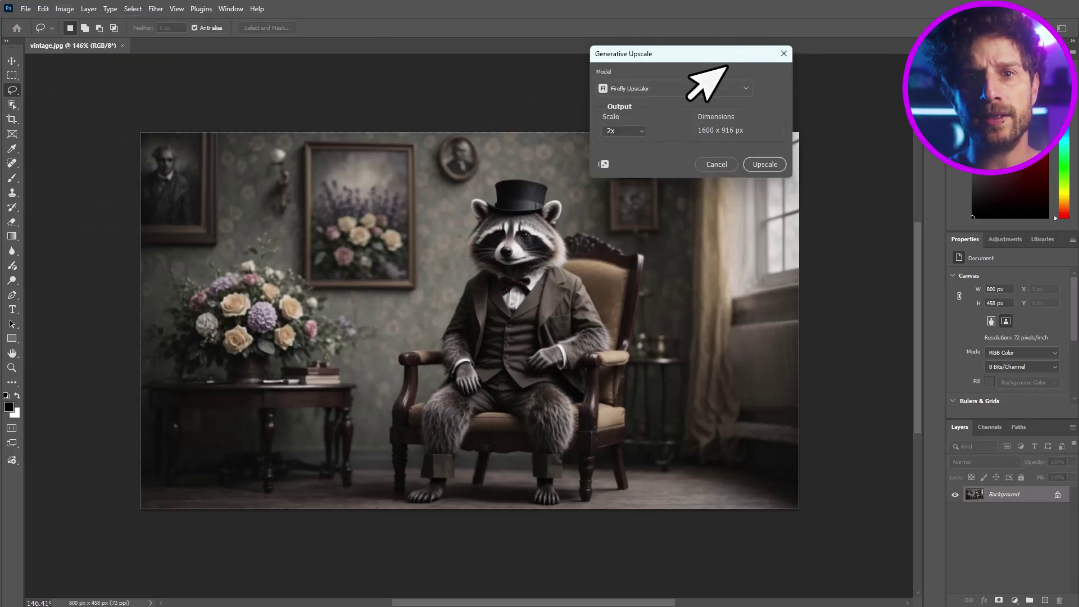
click(703, 114)
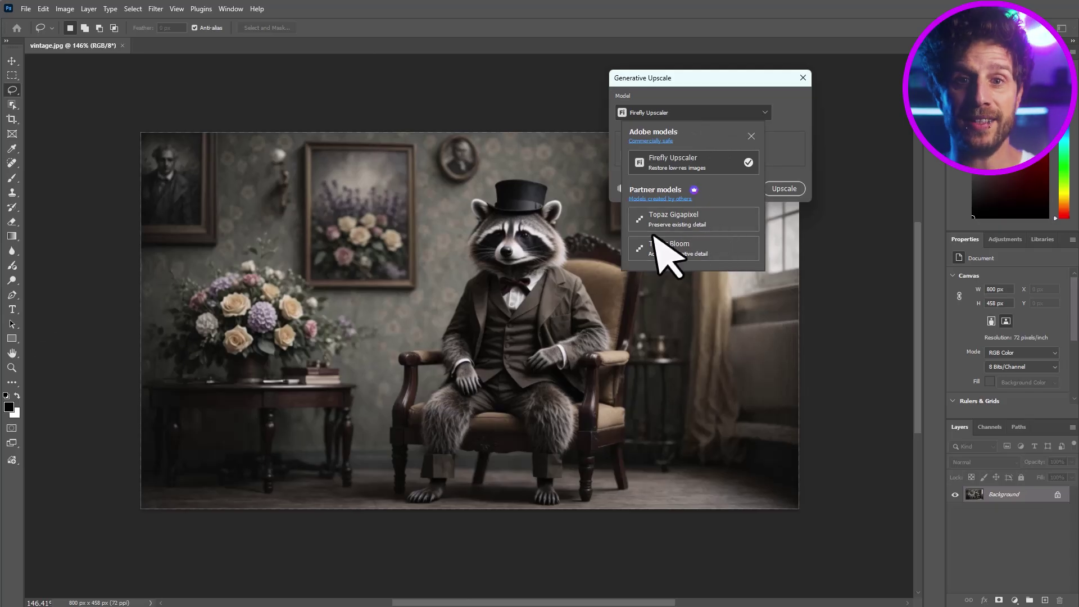
click(694, 218)
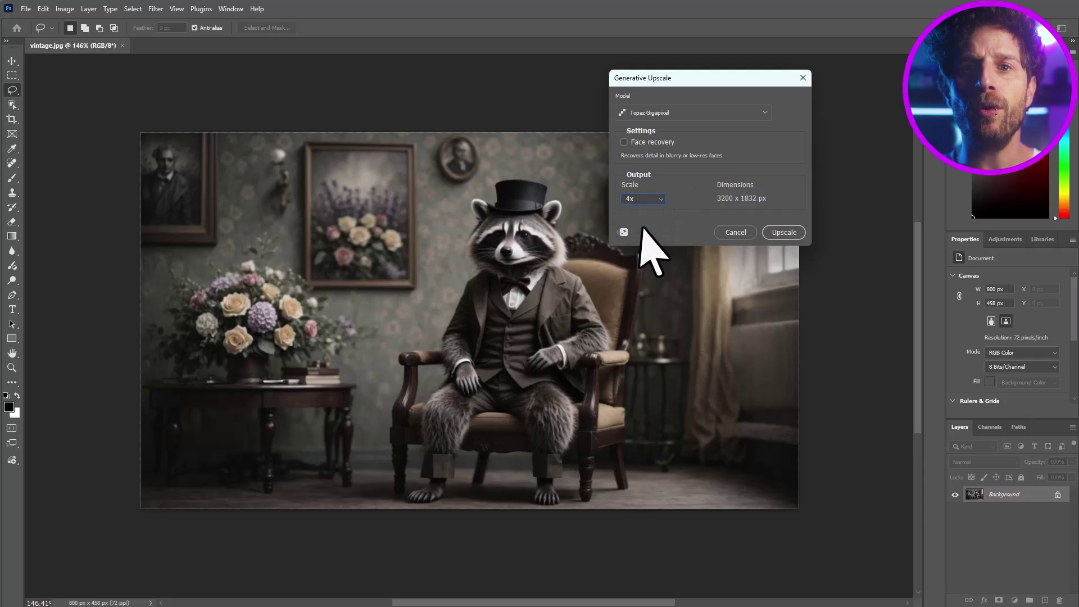
click(792, 236)
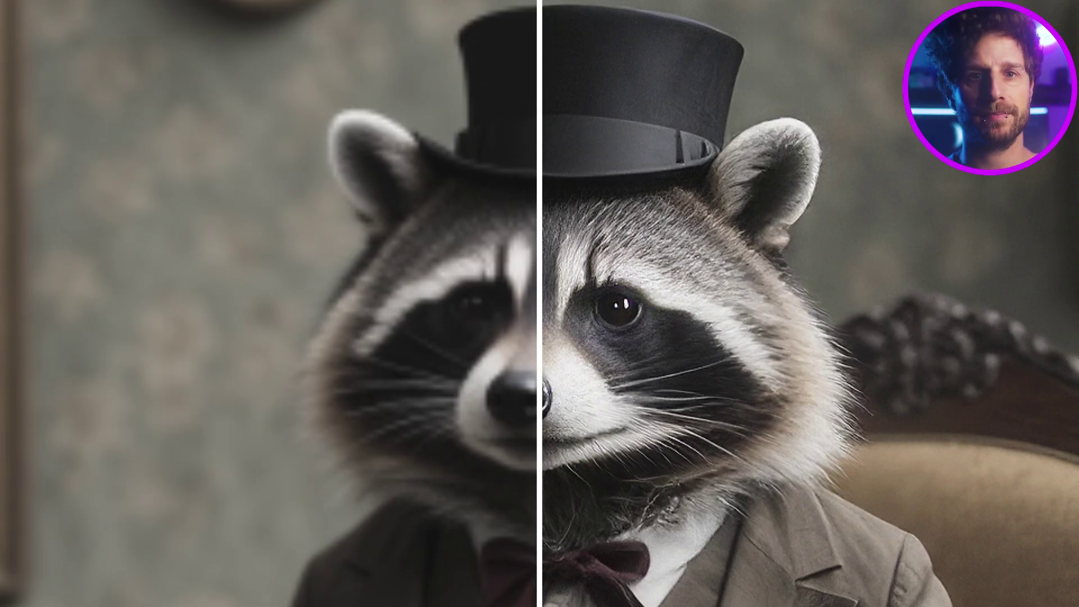